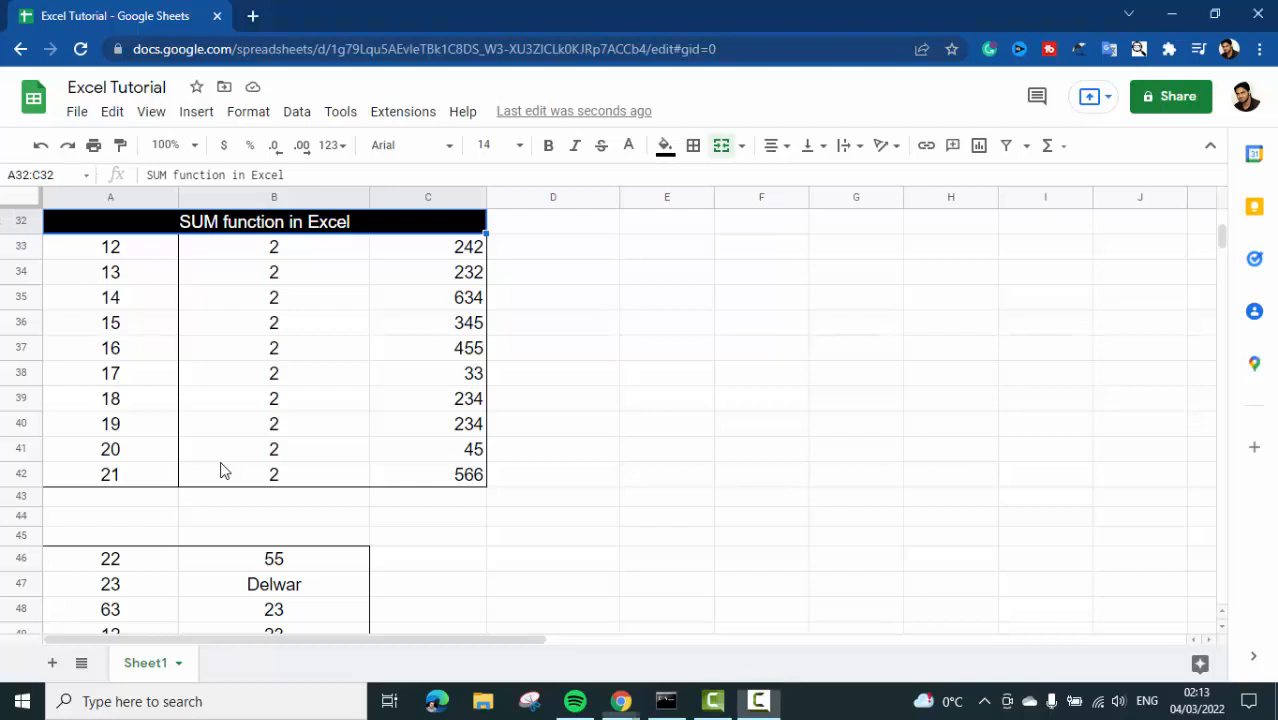
pyautogui.click(223, 450)
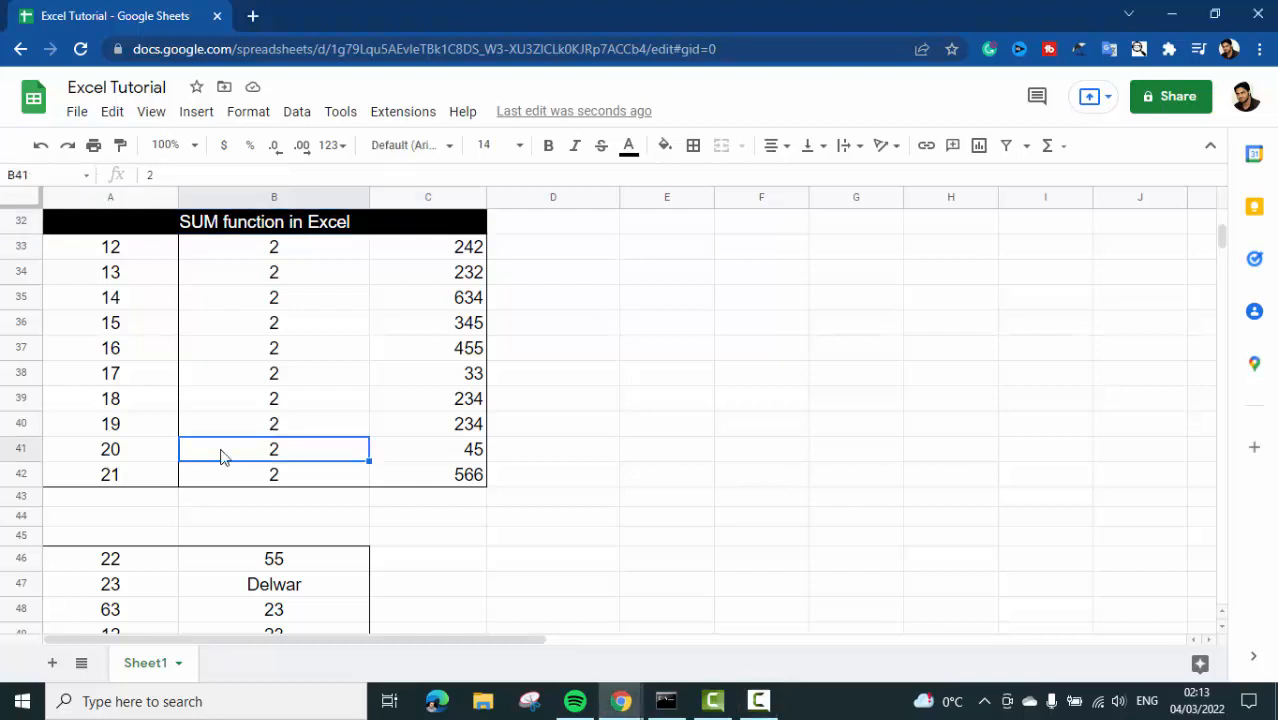
pyautogui.click(165, 224)
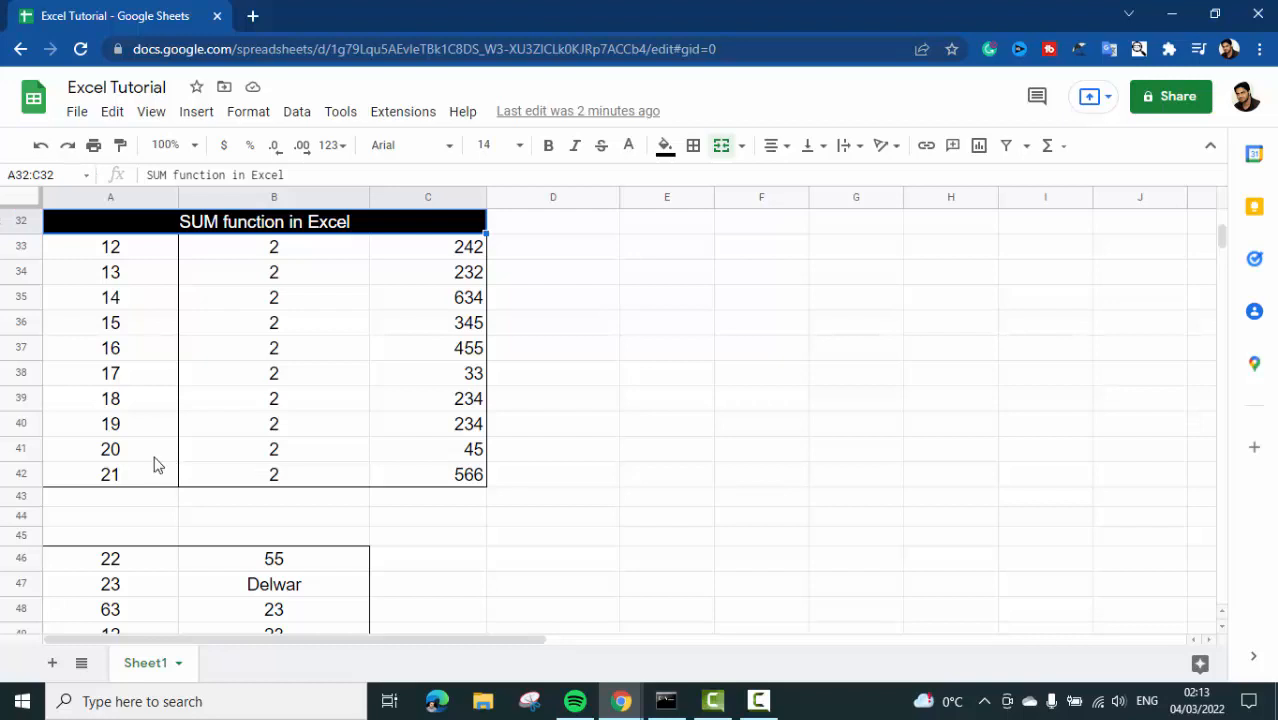
pyautogui.moveTo(141, 254); pyautogui.dragTo(138, 482)
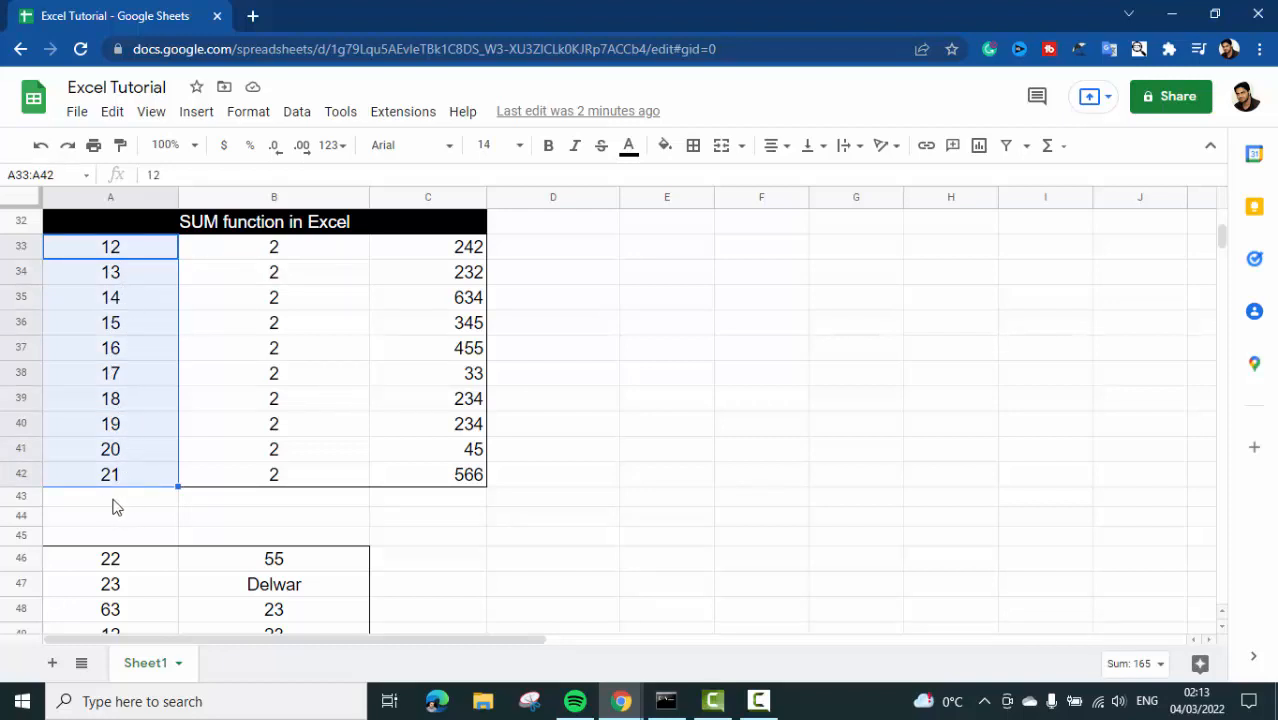
# - Enter the formula =sum(A33:A42) in cell A43 to total the first column of the SUM function table
pyautogui.click(113, 507)
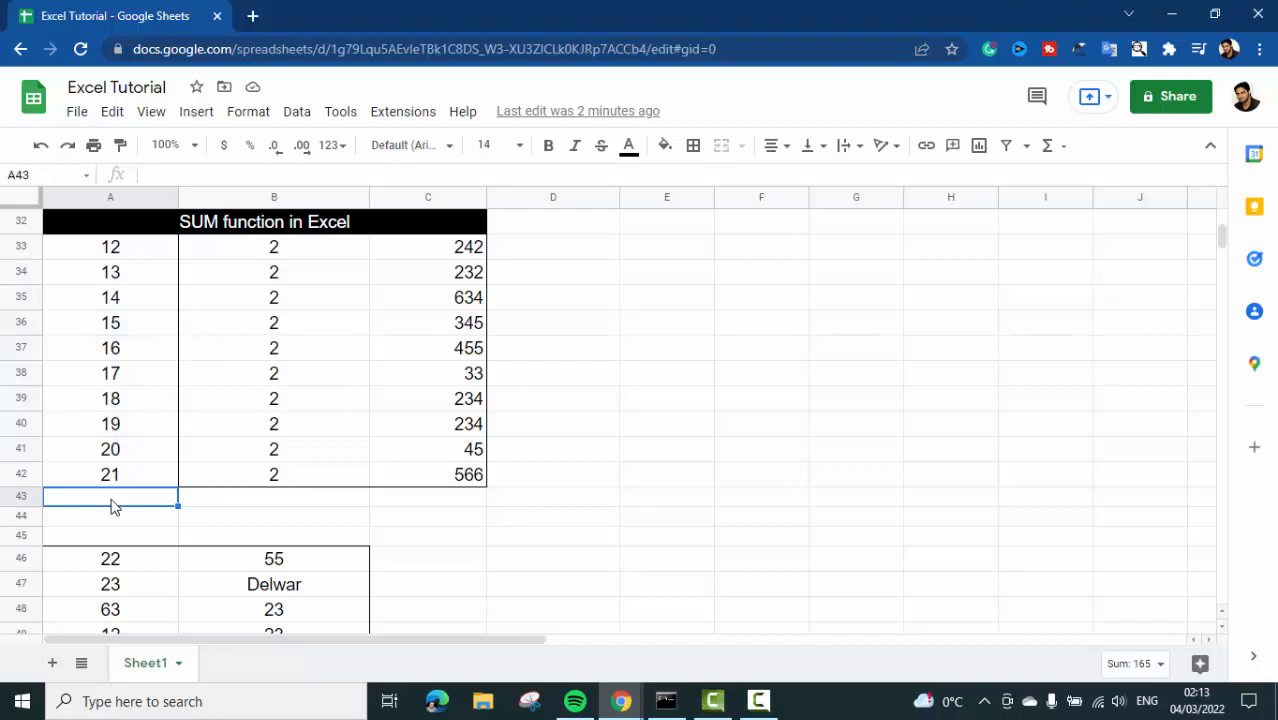
pyautogui.click(212, 176)
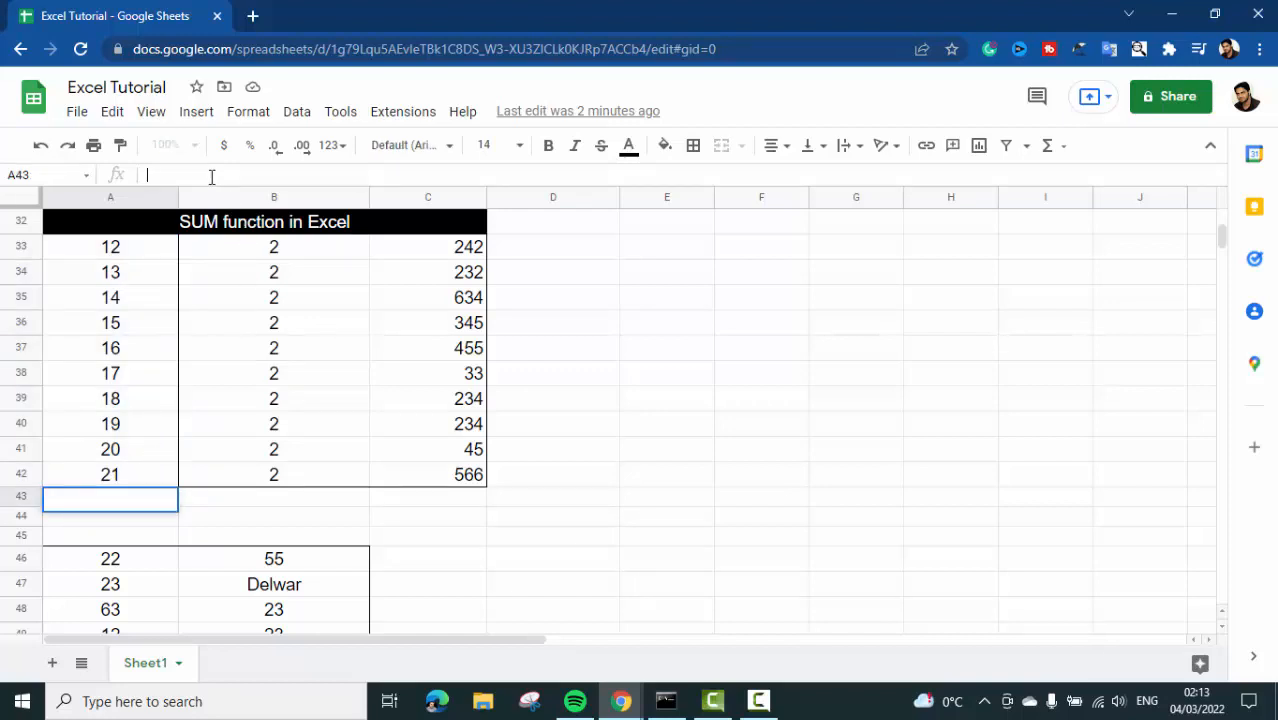
pyautogui.write('=')
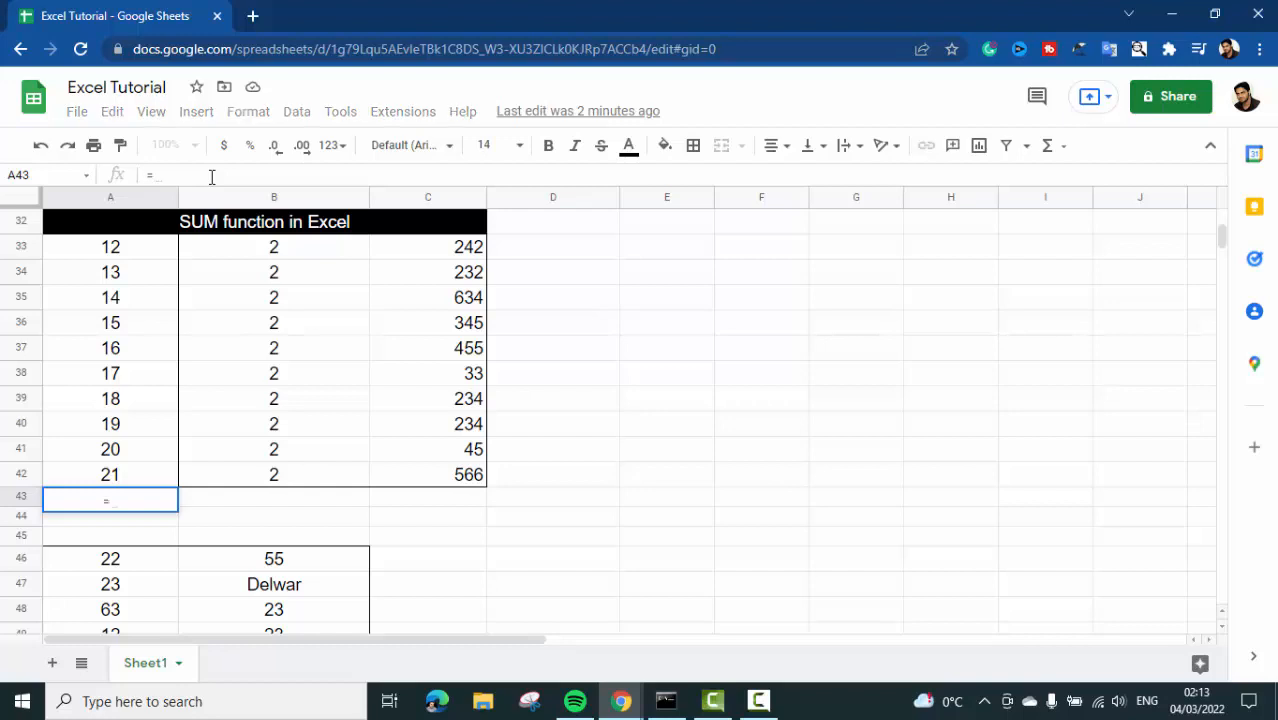
pyautogui.write('sum')
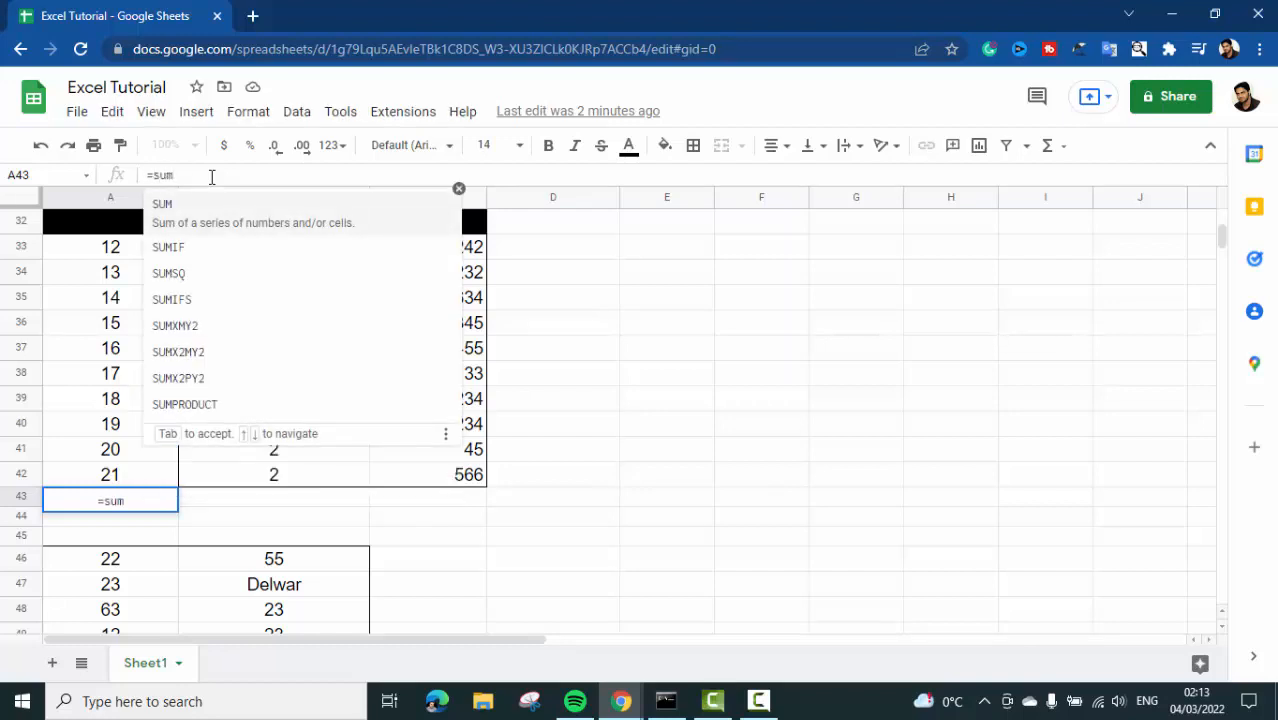
pyautogui.write('(')
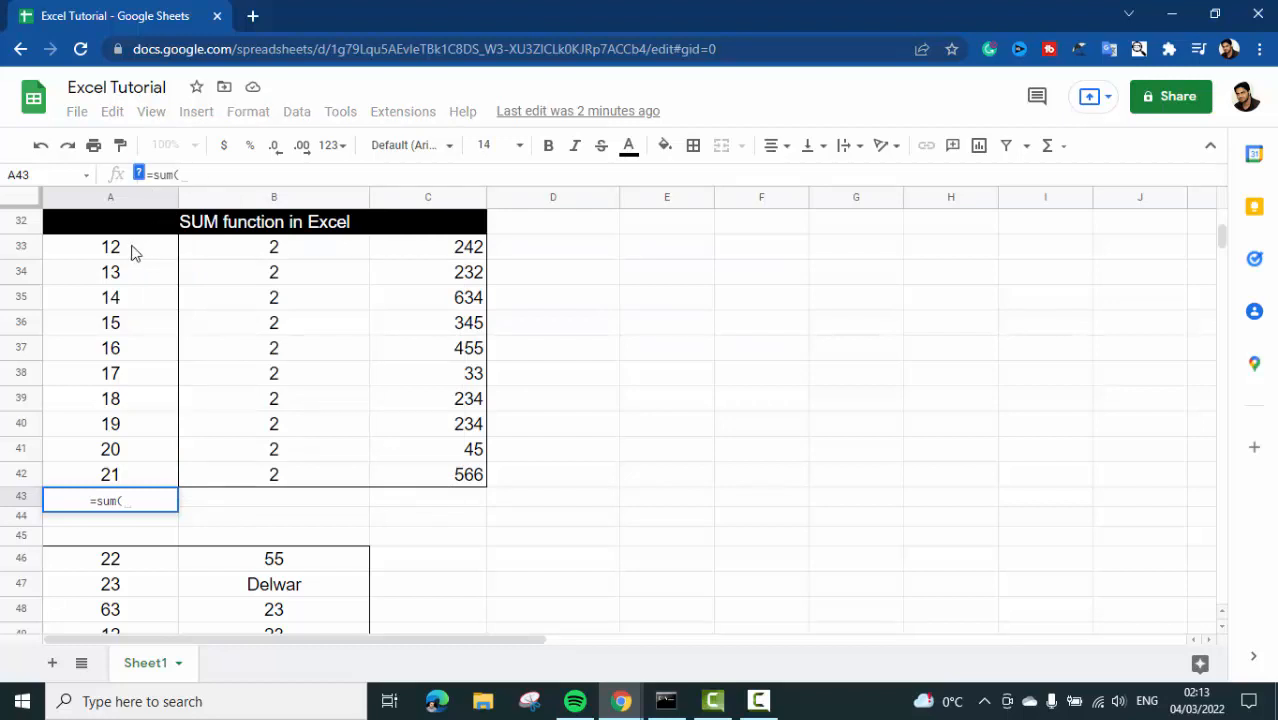
pyautogui.moveTo(135, 253); pyautogui.dragTo(138, 474)
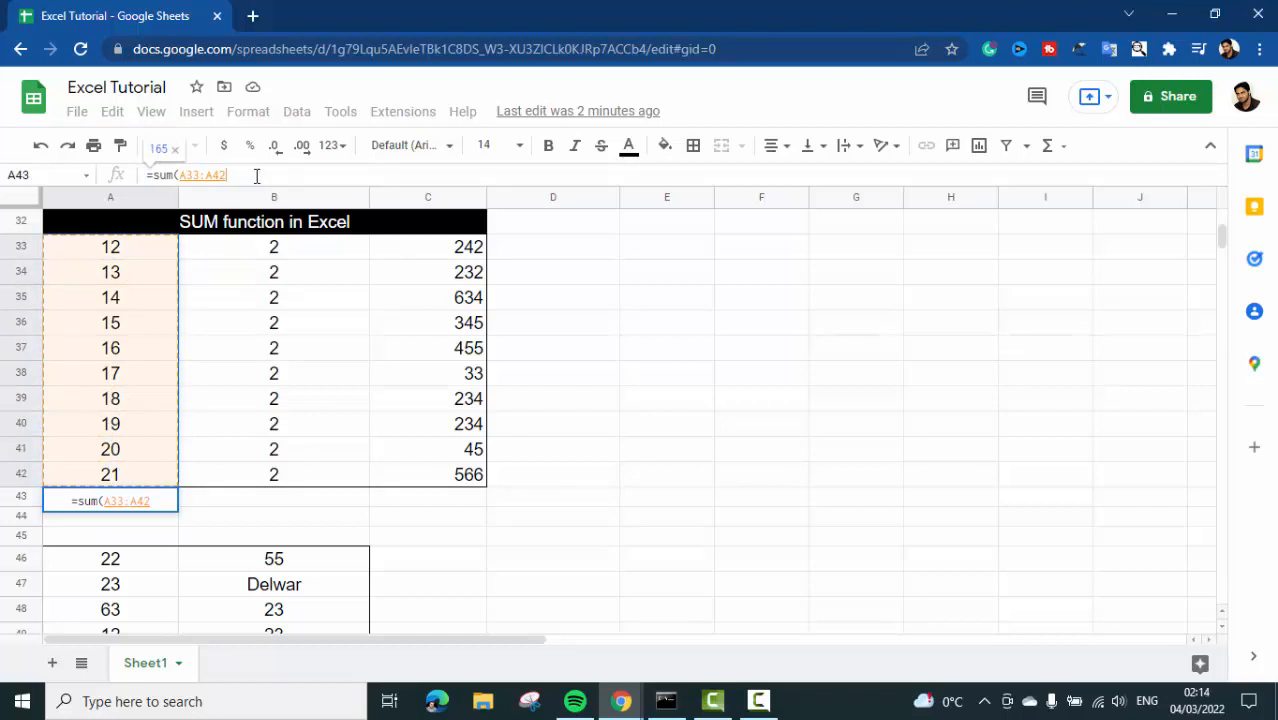
pyautogui.write(')')
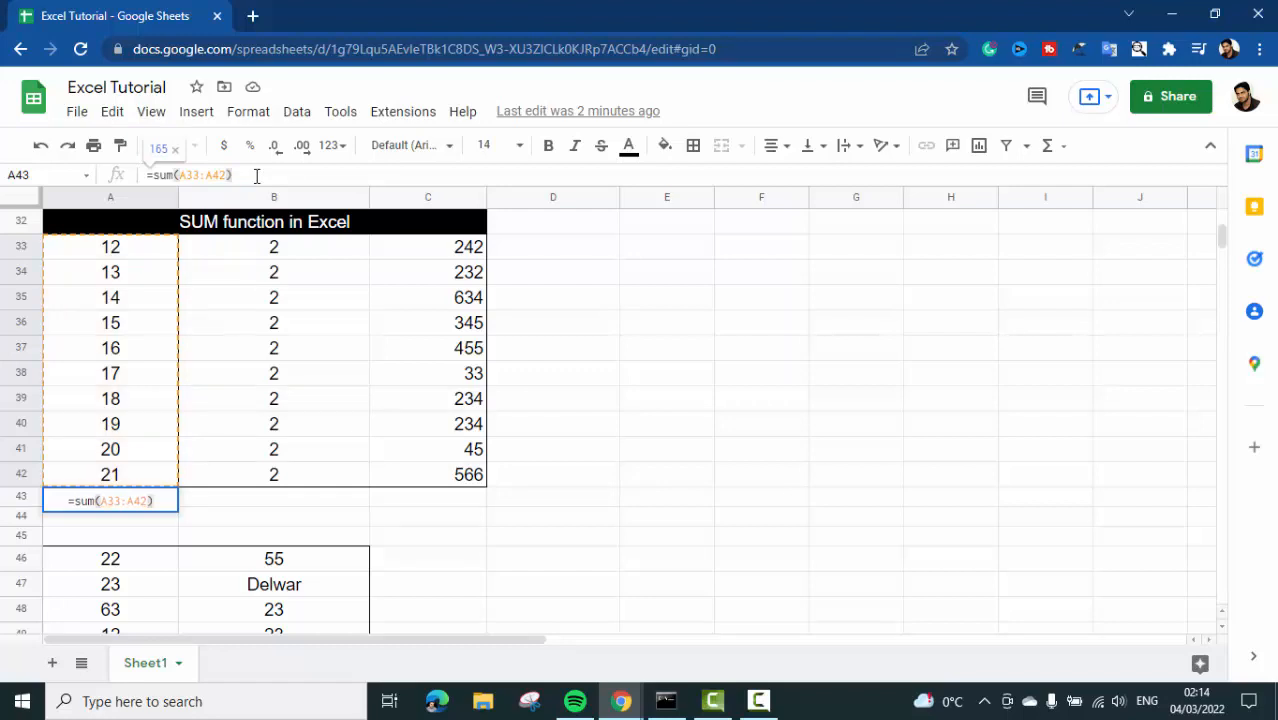
pyautogui.press('Return')
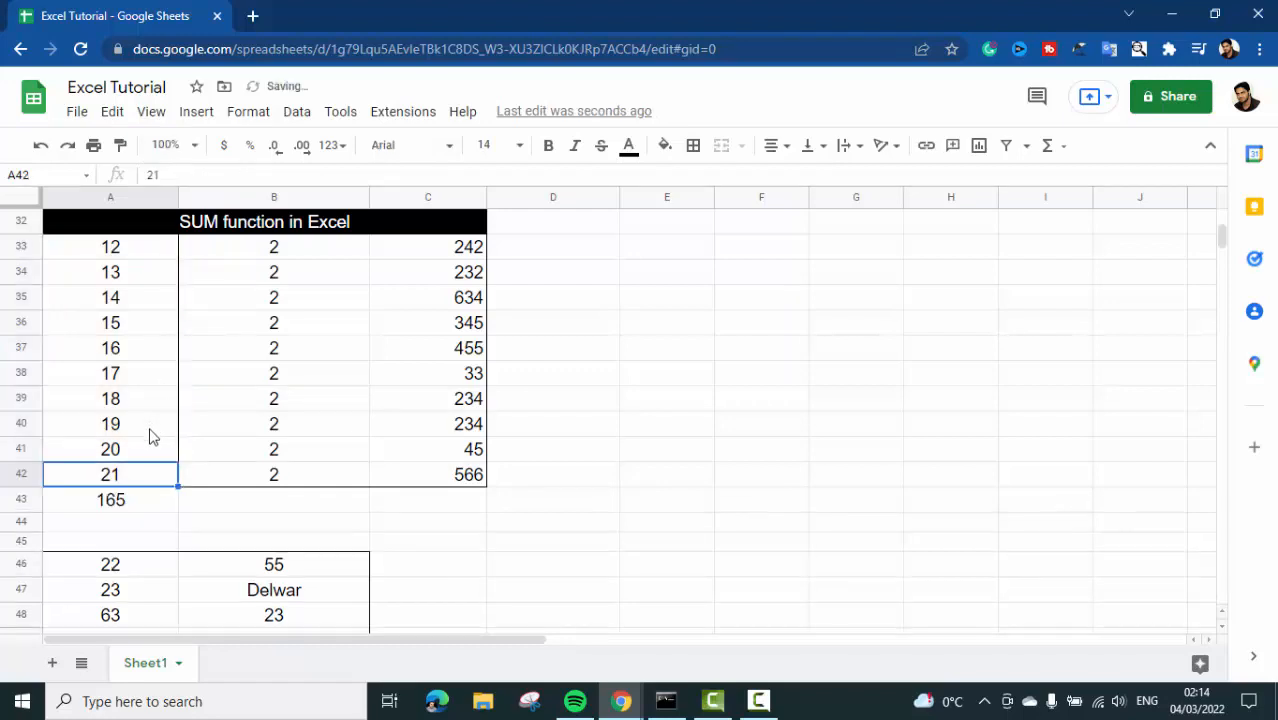
pyautogui.click(146, 510)
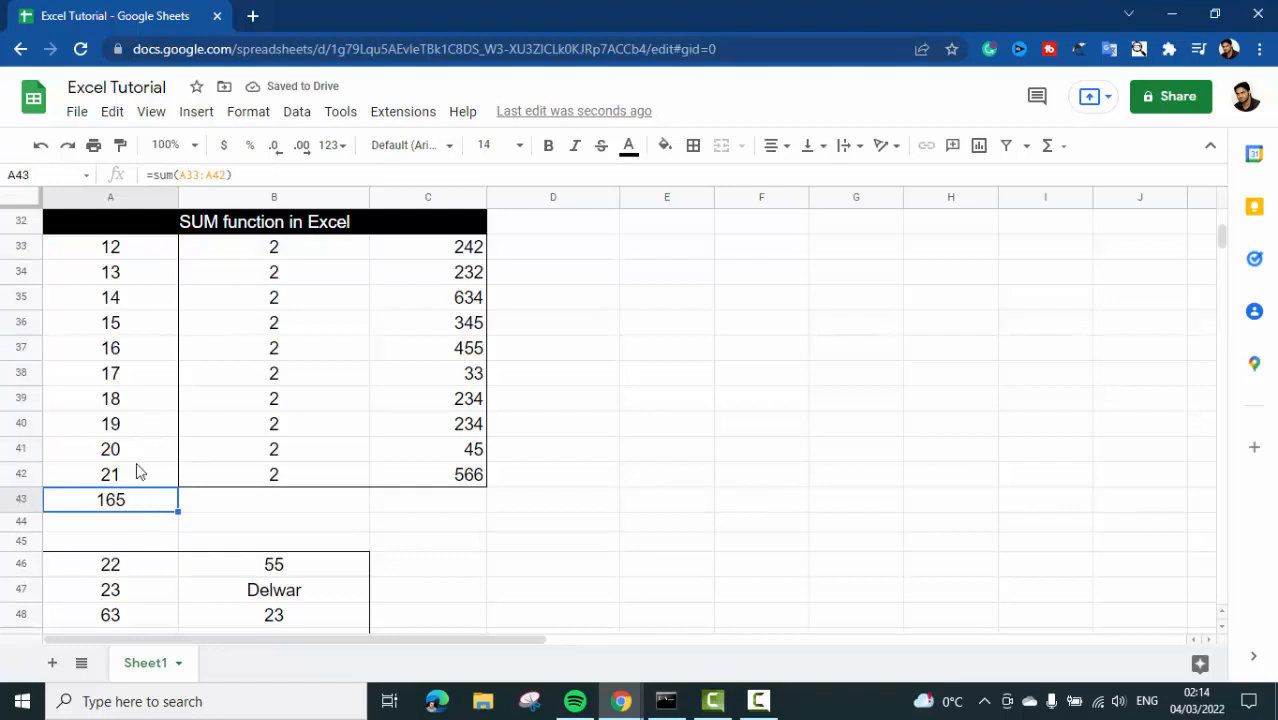
pyautogui.moveTo(148, 246); pyautogui.dragTo(148, 474)
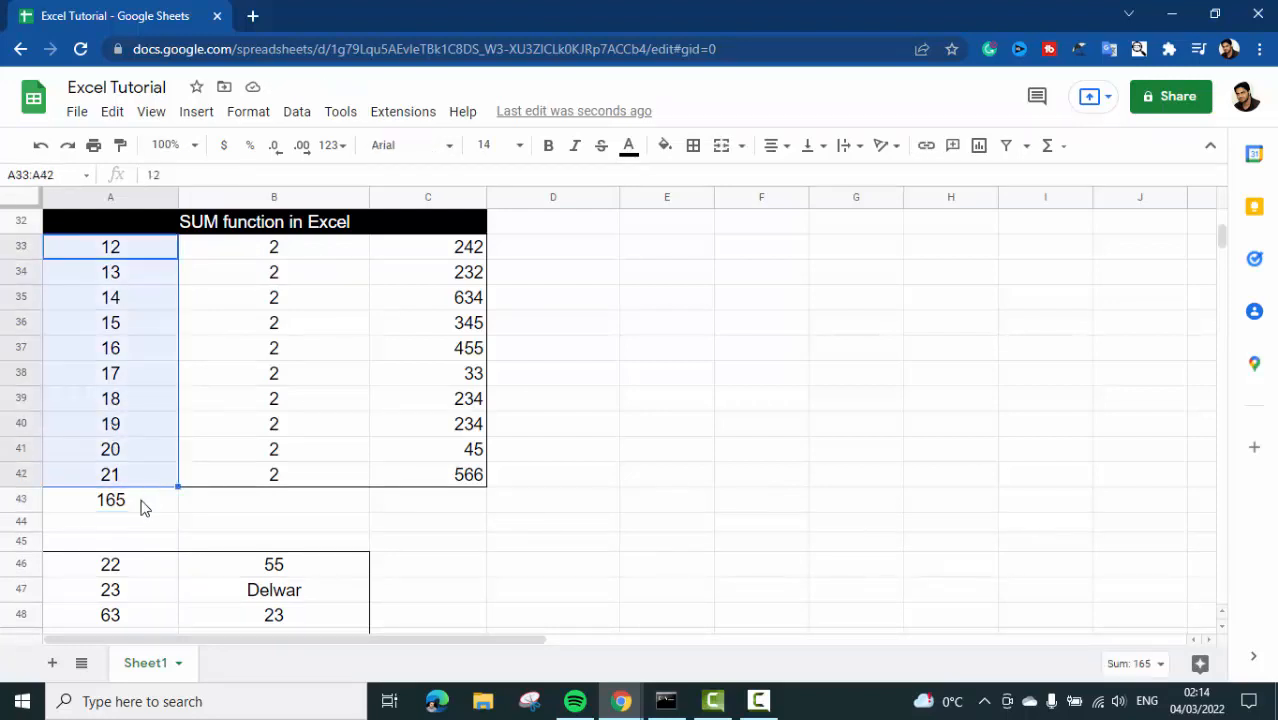
pyautogui.click(137, 512)
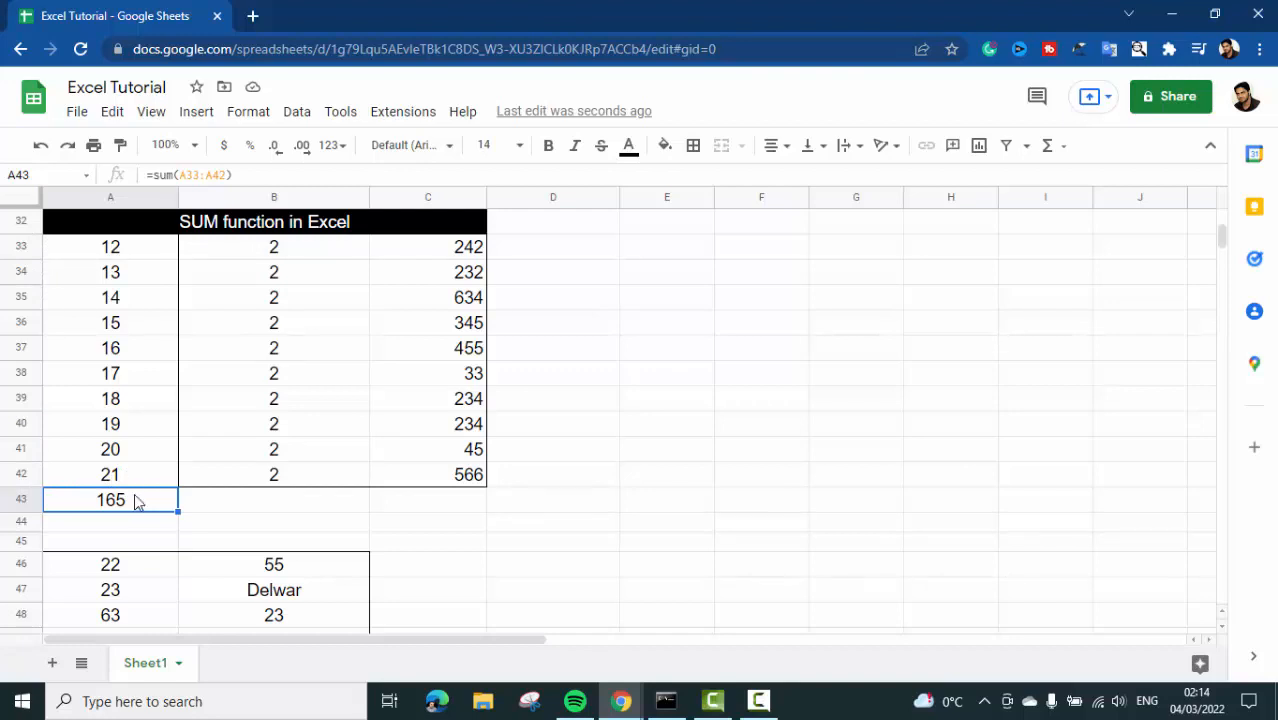
# - Examine the separate number blocks A33:C42, A46:B49 and A51:C51 that can be summed together
pyautogui.scroll(-1, 135, 497)
pyautogui.scroll(2, 135, 492)
pyautogui.scroll(-1, 134, 493)
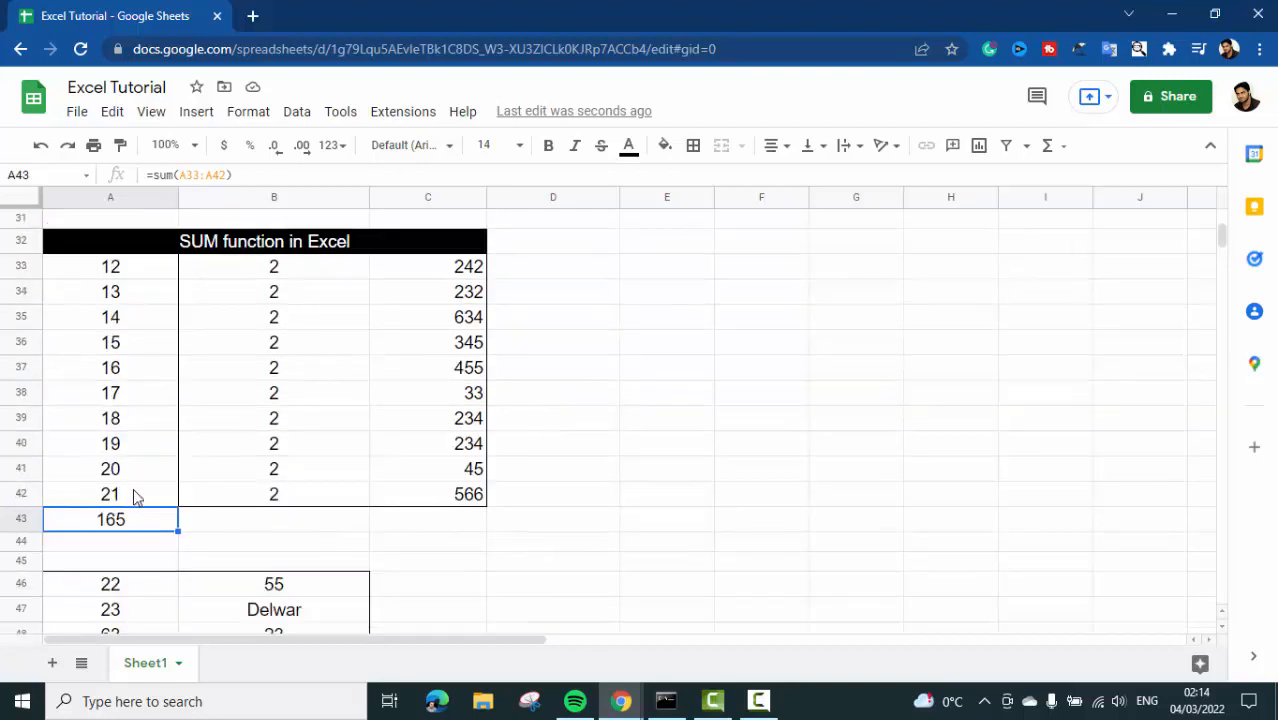
pyautogui.moveTo(106, 272); pyautogui.dragTo(400, 476)
pyautogui.click(128, 289)
pyautogui.moveTo(110, 266); pyautogui.dragTo(141, 483)
pyautogui.moveTo(270, 272); pyautogui.dragTo(448, 491)
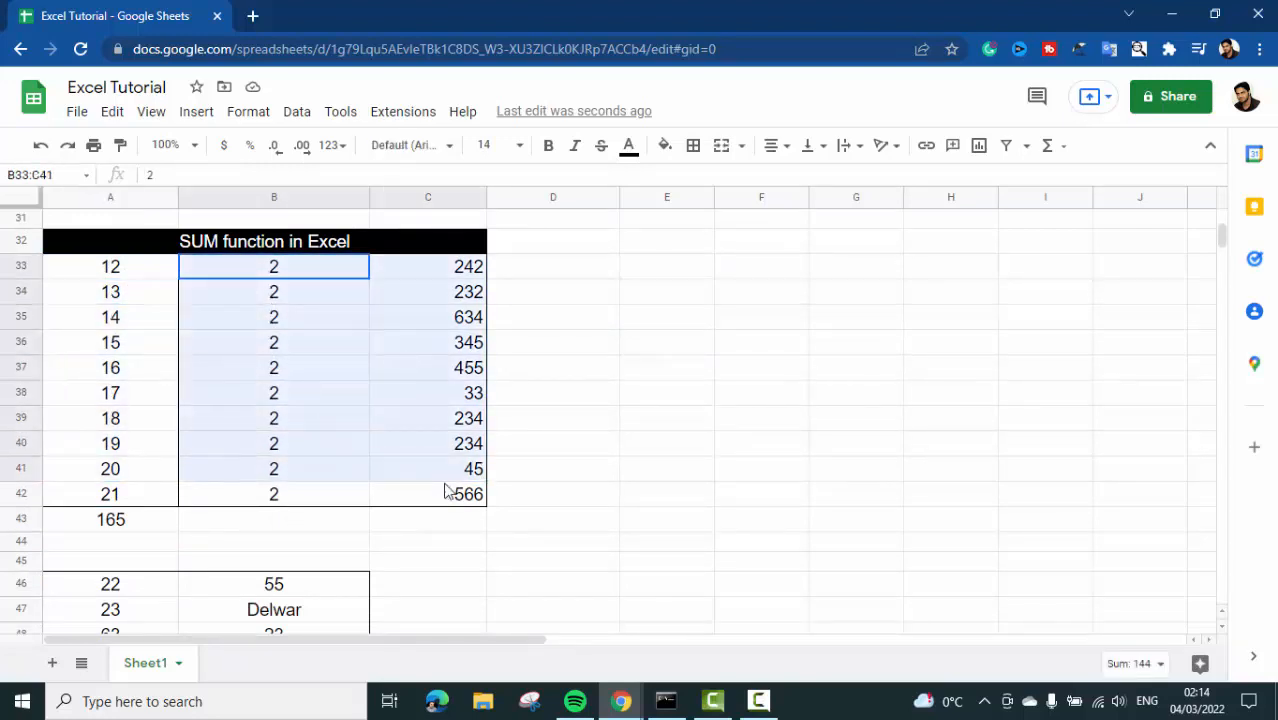
pyautogui.scroll(-1, 448, 491)
pyautogui.scroll(-3, 448, 491)
pyautogui.moveTo(105, 338); pyautogui.dragTo(278, 440)
pyautogui.click(105, 457)
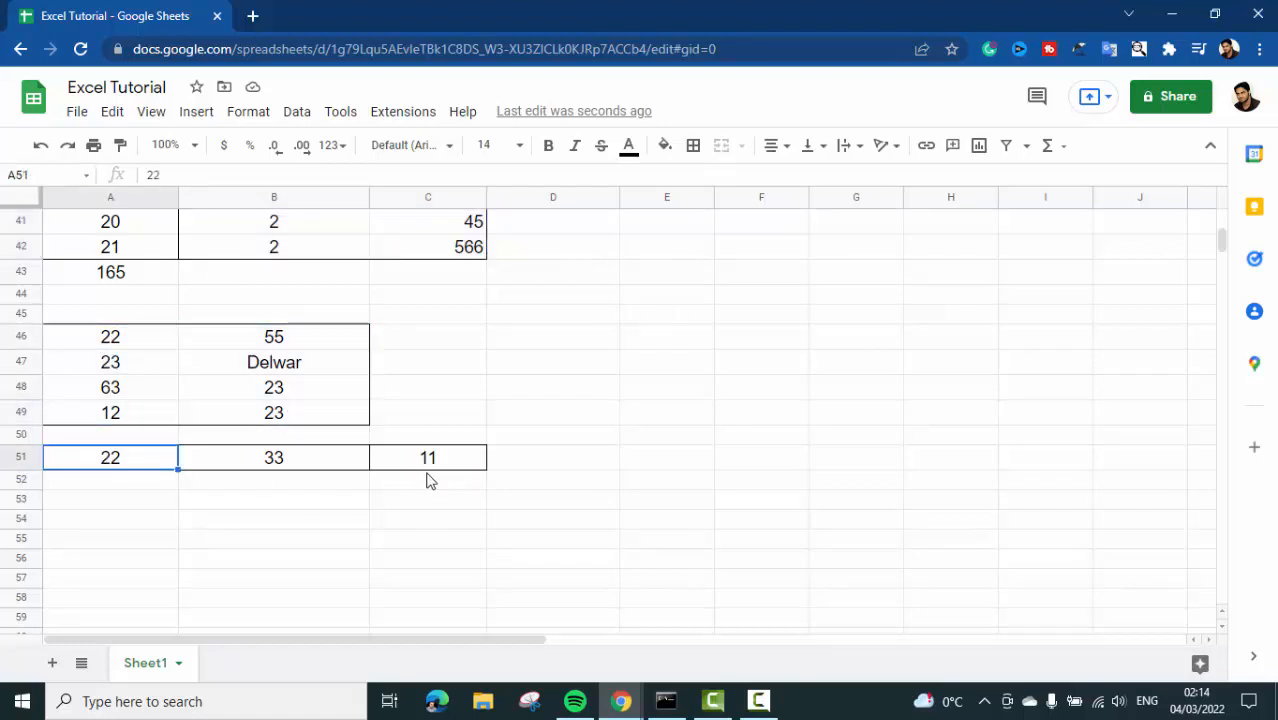
pyautogui.scroll(1, 294, 479)
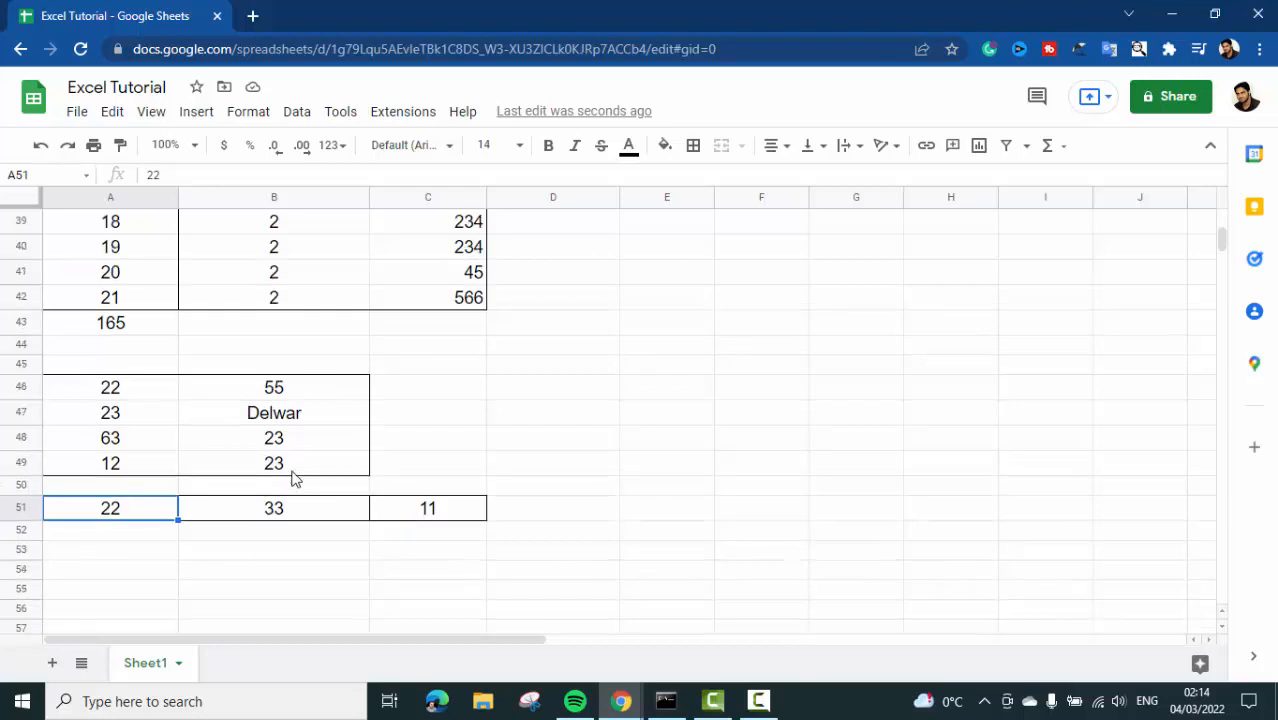
pyautogui.scroll(-1, 294, 479)
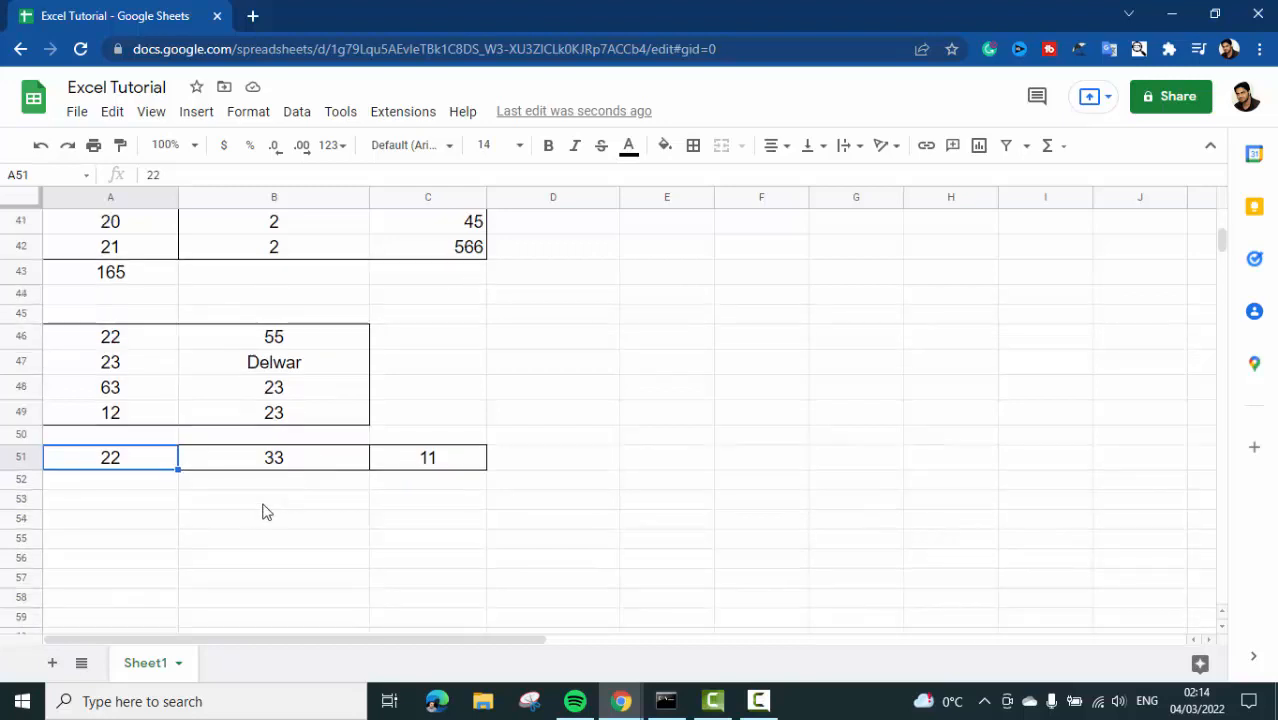
# - Enter the label SUM in cell A53, below the last number block
pyautogui.click(86, 500)
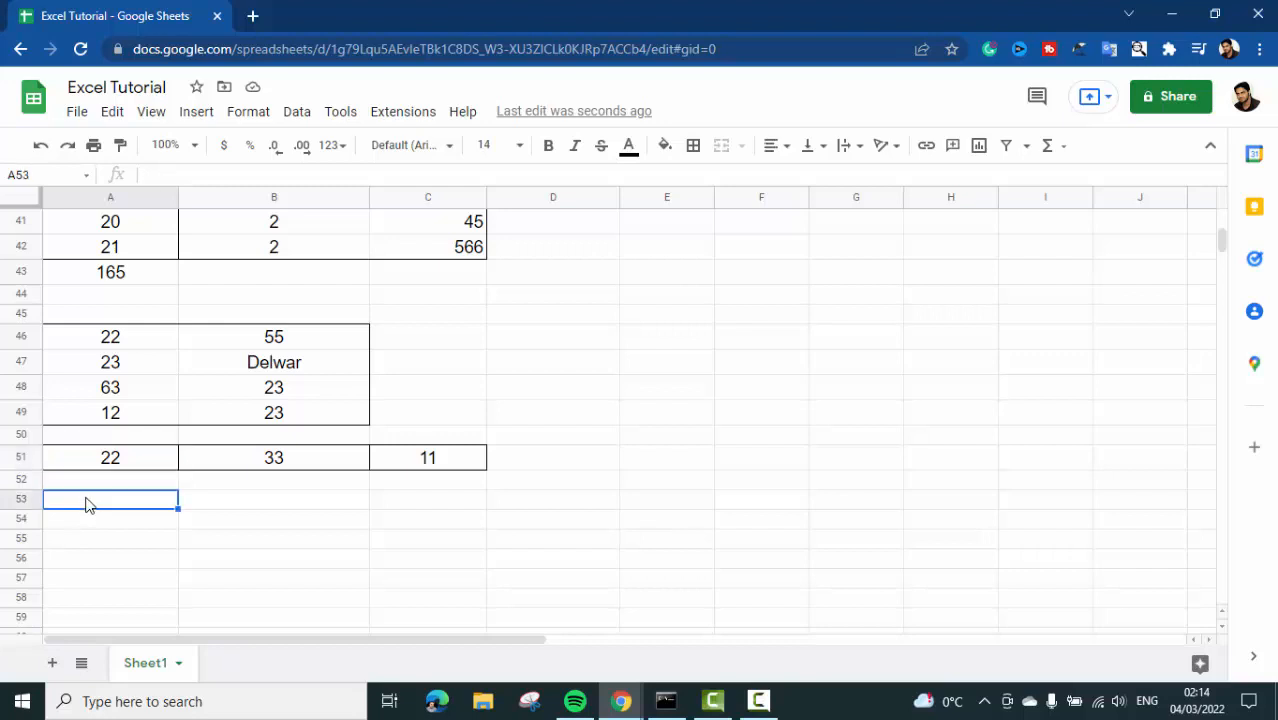
pyautogui.write('SUme')
pyautogui.press('BackSpace')
pyautogui.press('BackSpace')
pyautogui.press('BackSpace')
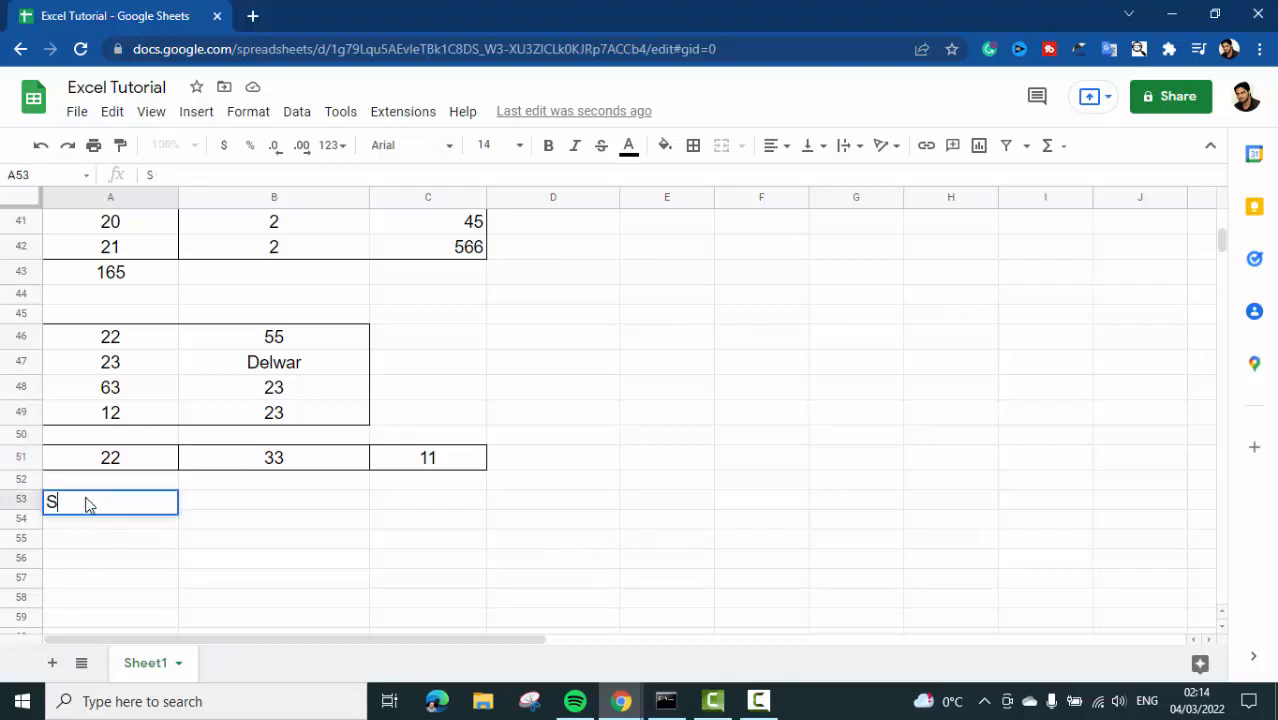
pyautogui.write('UM')
# - Start a SUM formula in cell B53 with the range A33:A42 as its first argument
pyautogui.click(211, 505)
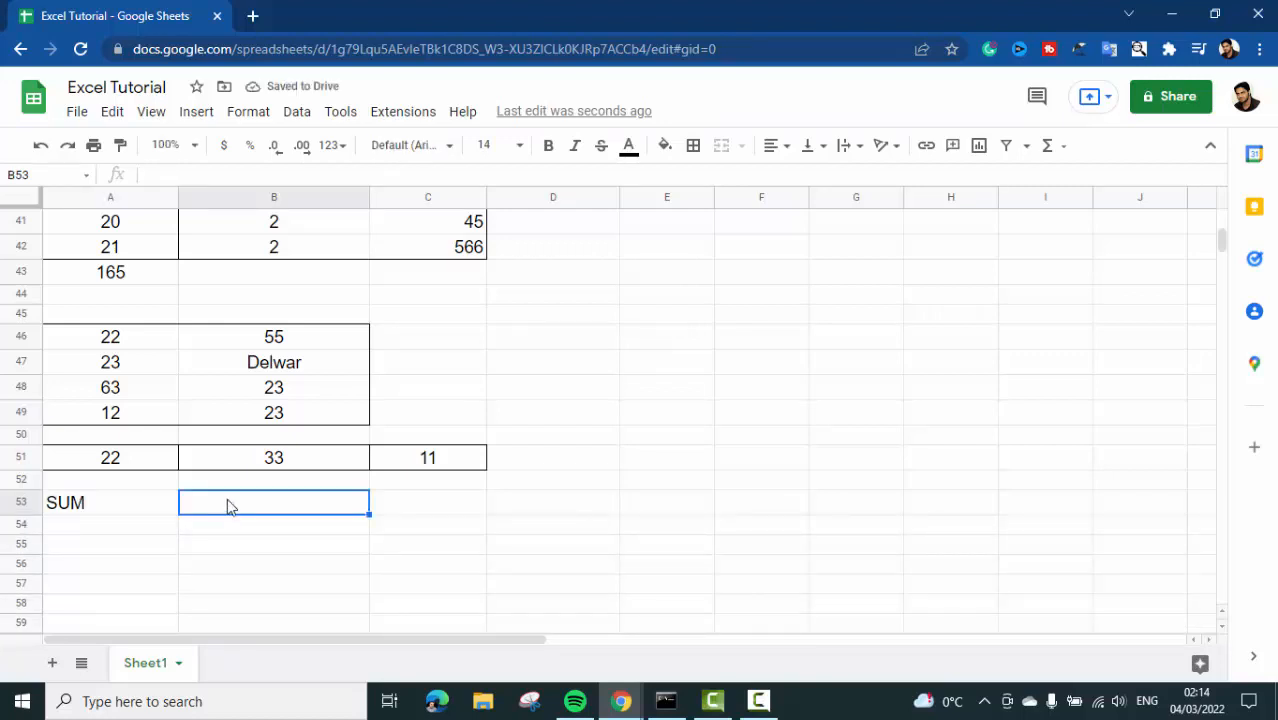
pyautogui.write('=')
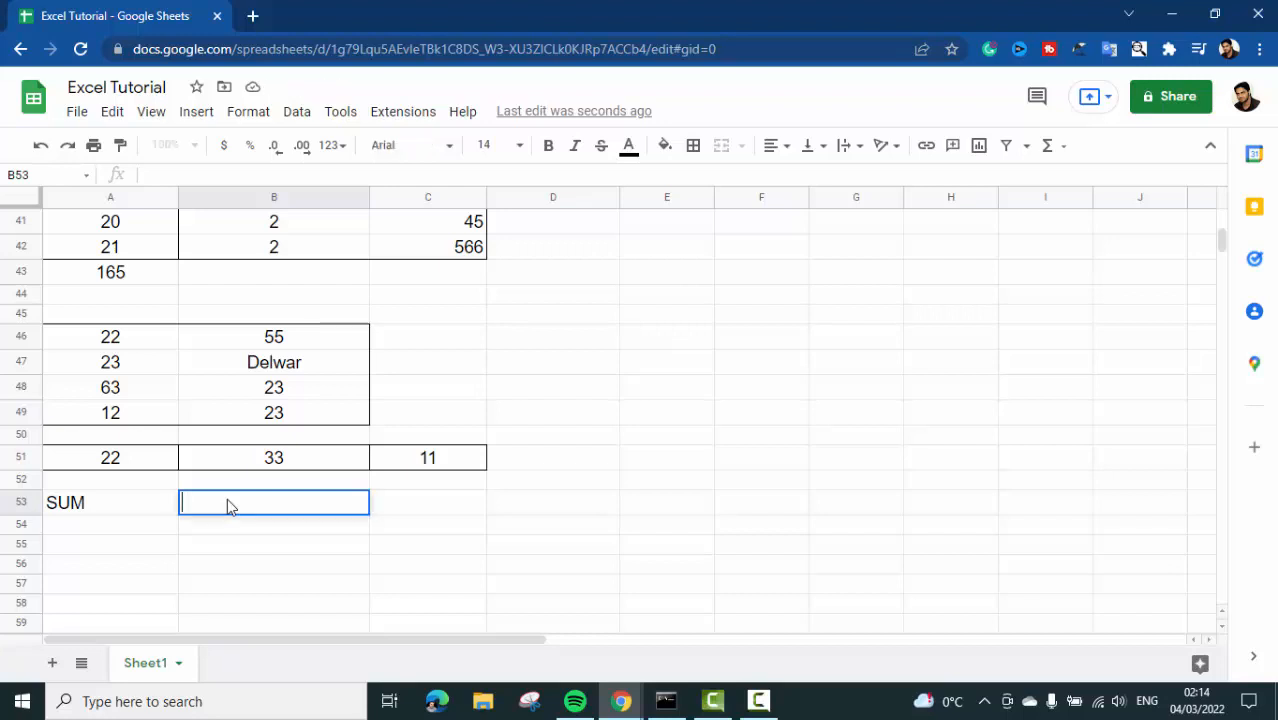
pyautogui.write('sum')
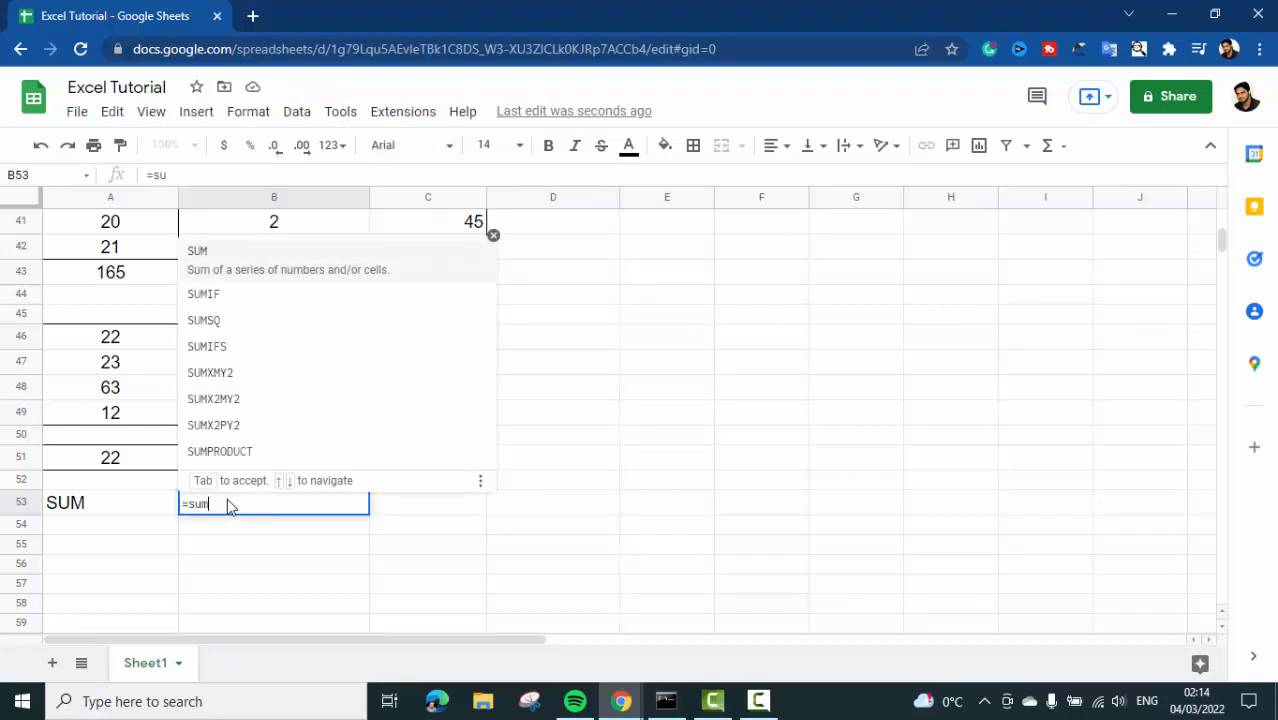
pyautogui.write('(')
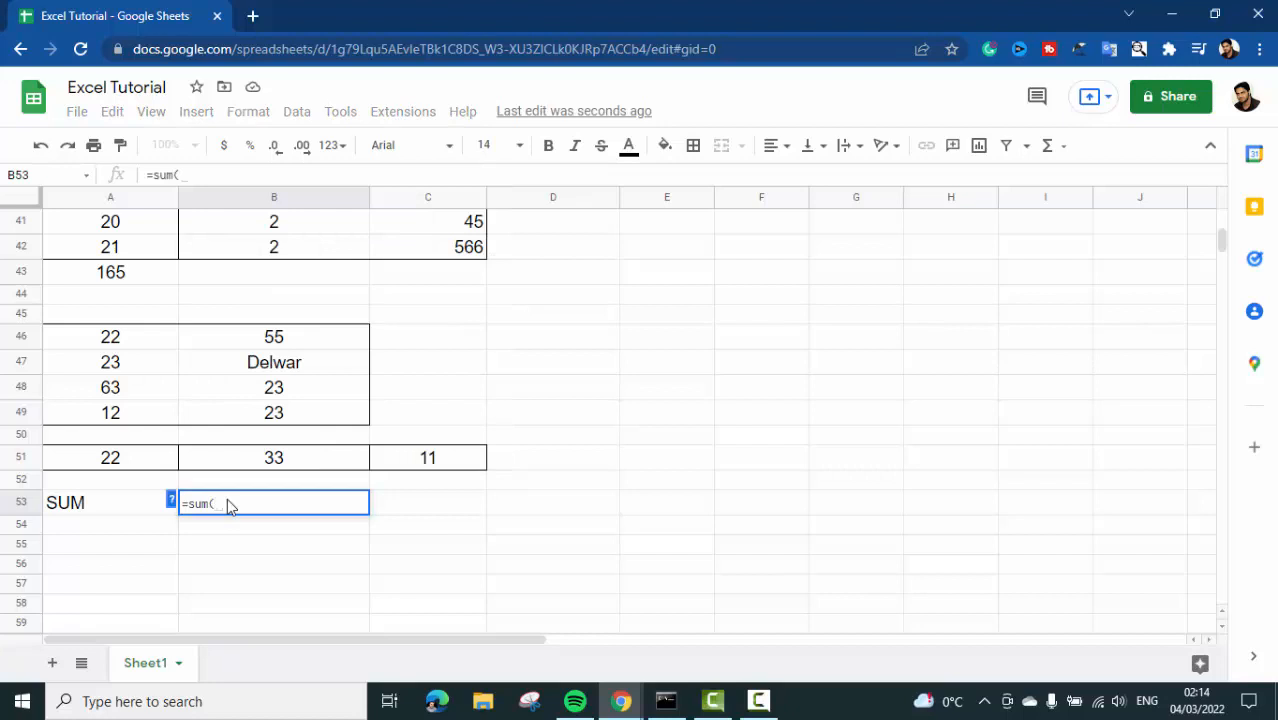
pyautogui.scroll(5, 234, 397)
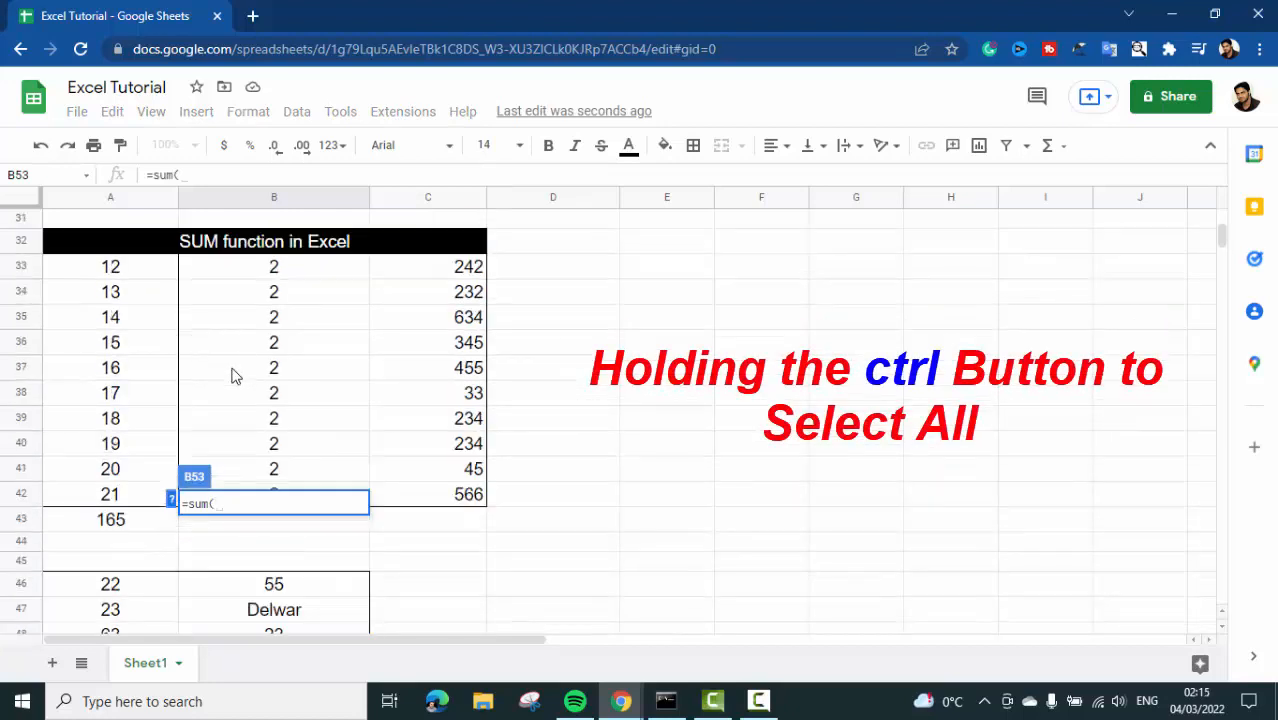
pyautogui.scroll(-1, 233, 375)
pyautogui.scroll(1, 224, 369)
pyautogui.click(142, 271)
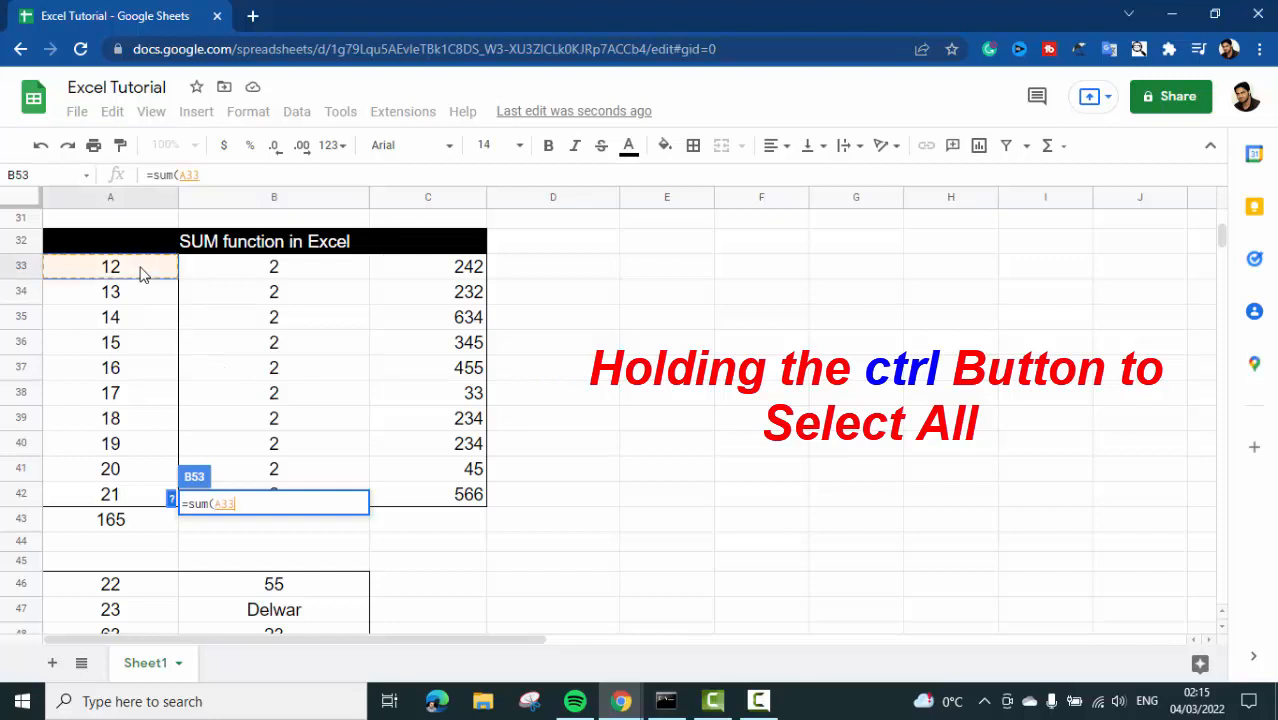
pyautogui.moveTo(142, 289); pyautogui.dragTo(147, 508)
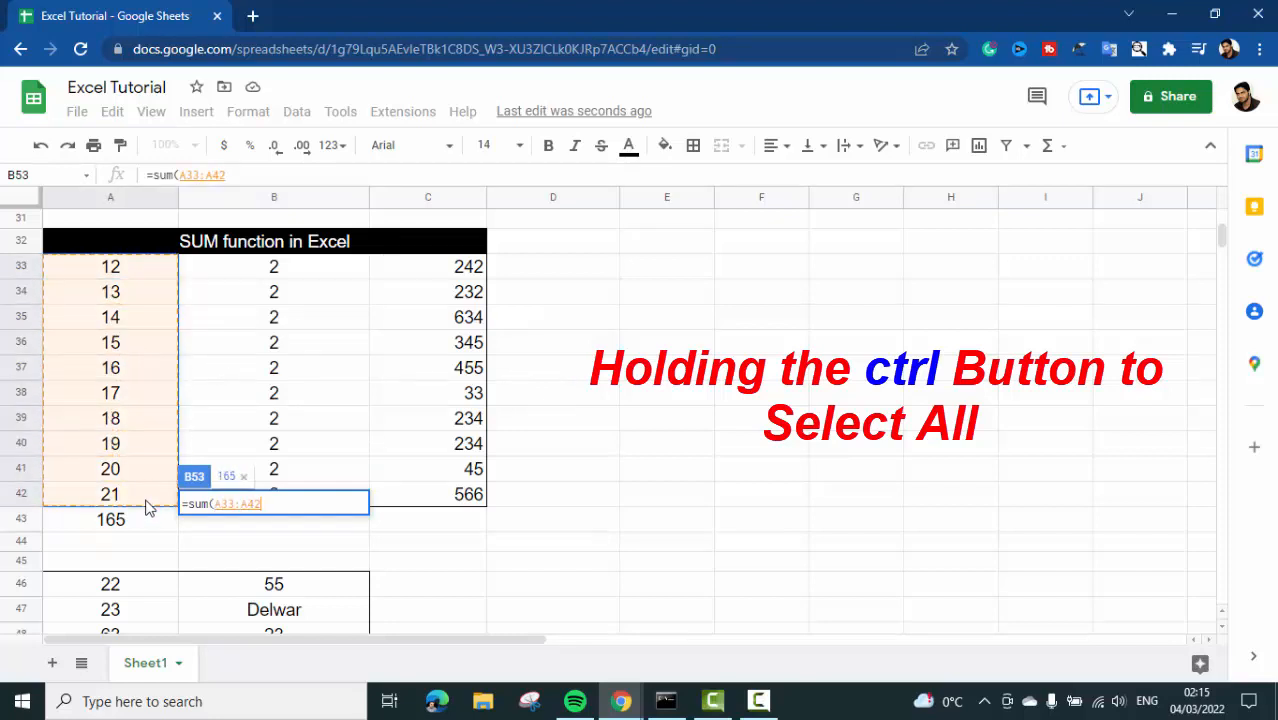
# - Add the ranges B33:C42, A46:B49 and A51:C51 to the B53 sum formula and complete it
pyautogui.moveTo(231, 271); pyautogui.dragTo(425, 492)
pyautogui.scroll(-3, 425, 492)
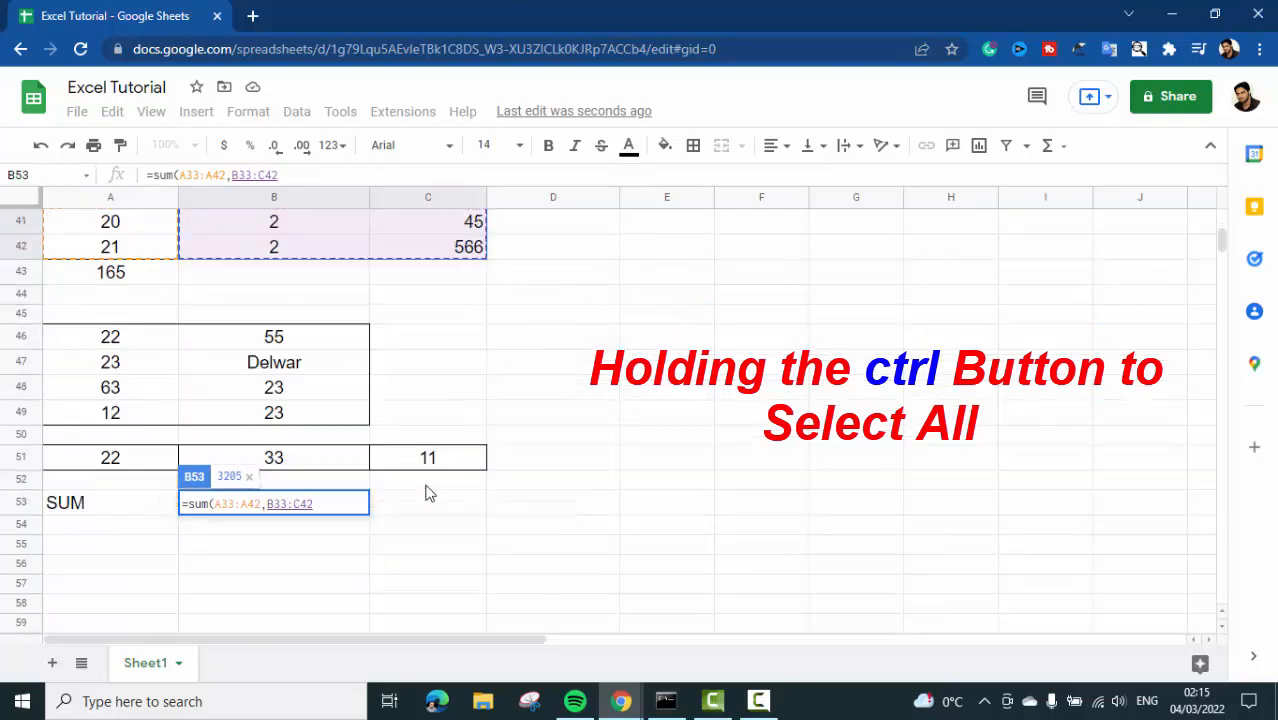
pyautogui.keyDown('ctrl'); pyautogui.click(82, 341); pyautogui.keyUp('ctrl')
pyautogui.moveTo(82, 341); pyautogui.dragTo(310, 428)
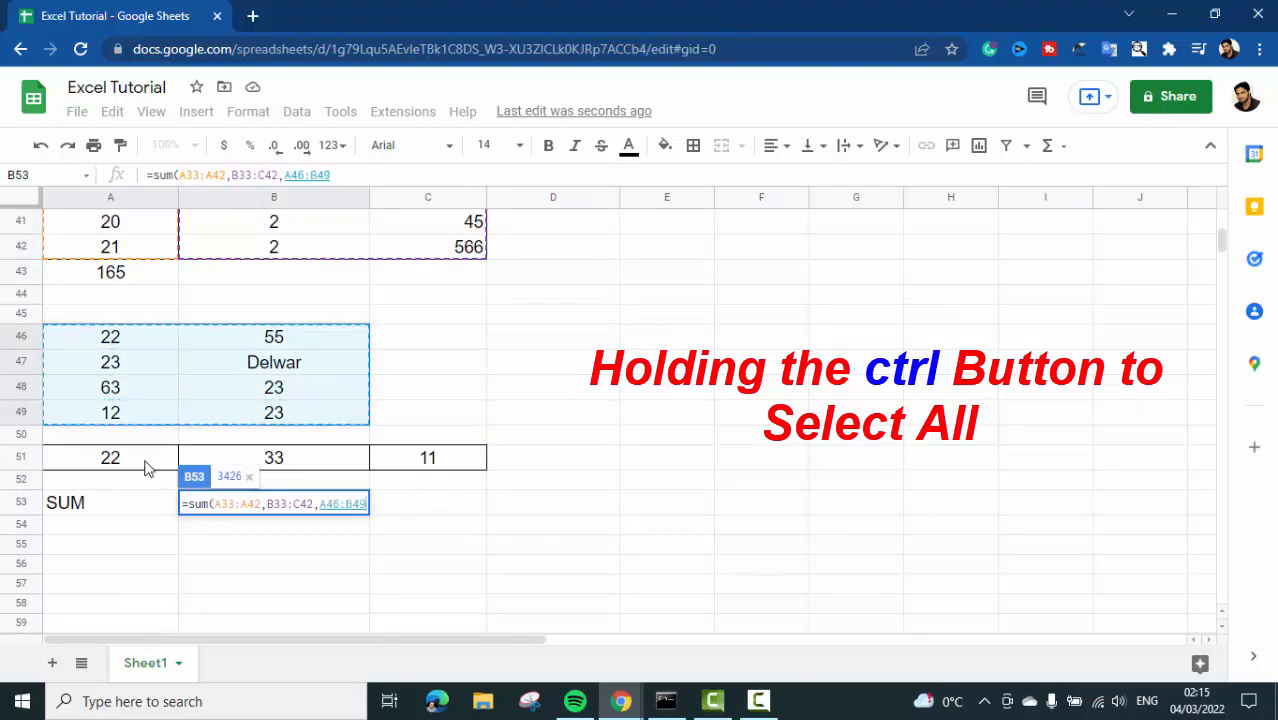
pyautogui.moveTo(100, 460); pyautogui.dragTo(417, 462)
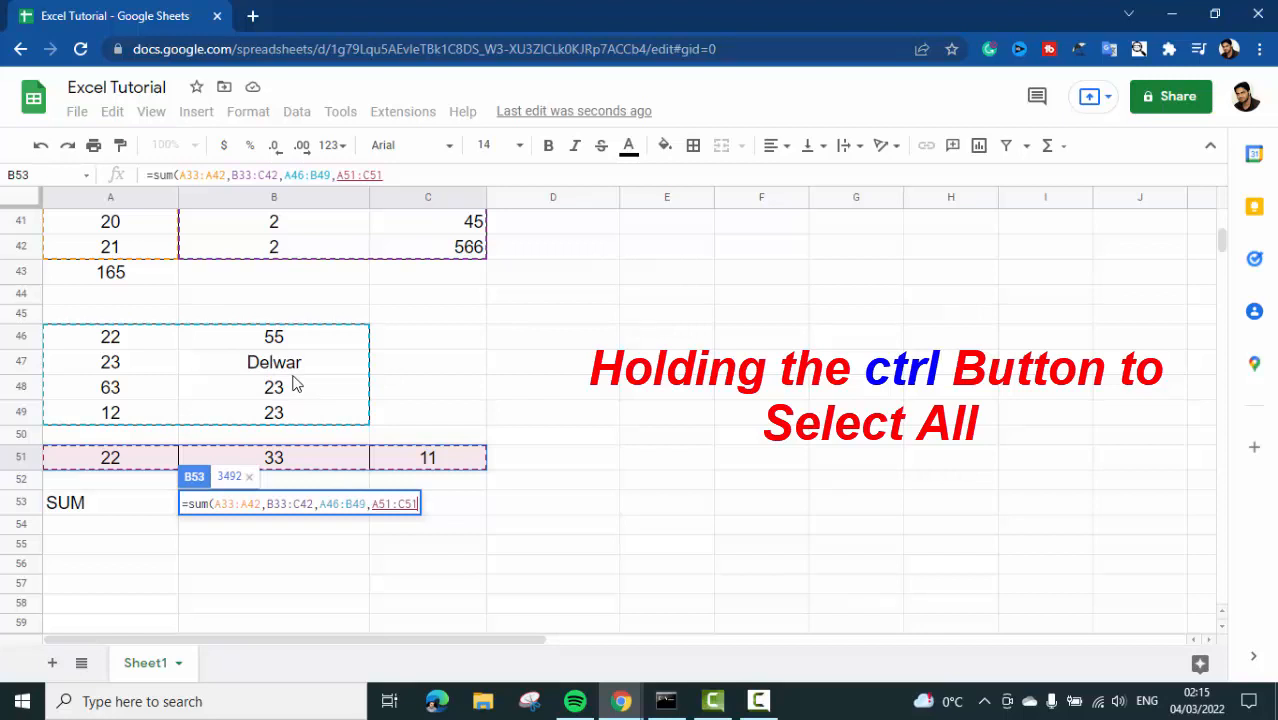
pyautogui.write(')')
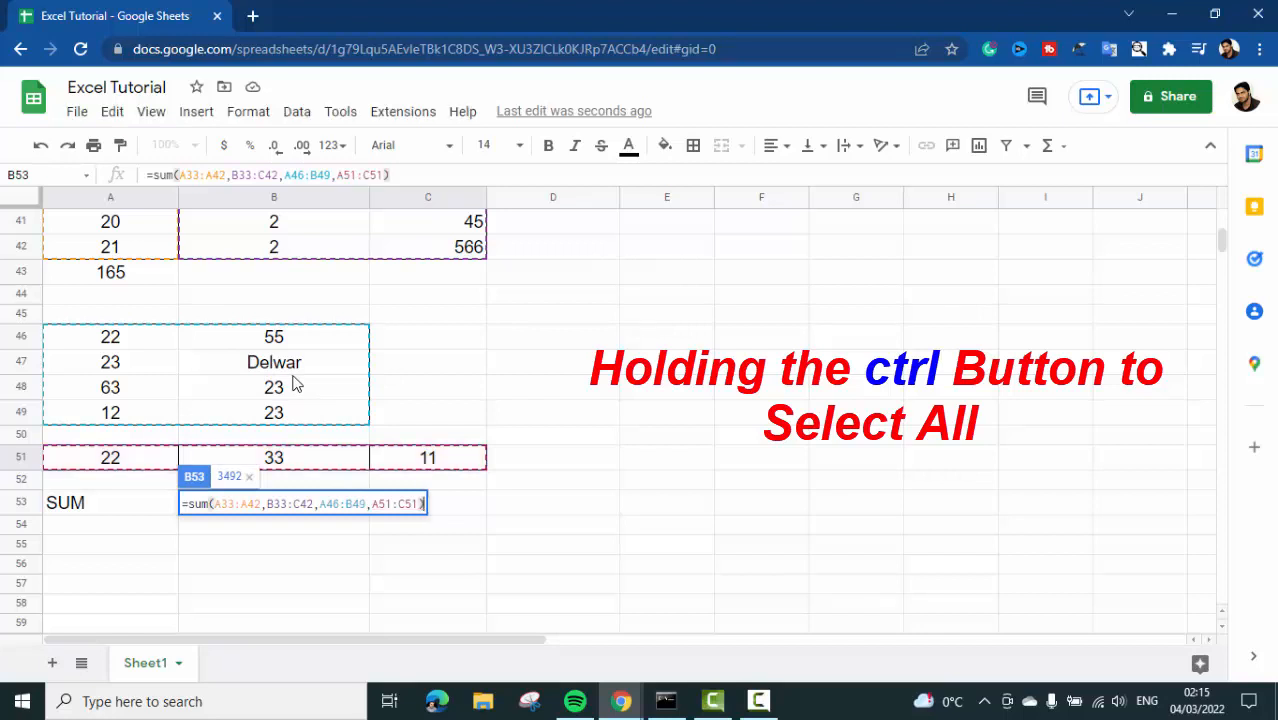
pyautogui.press('Return')
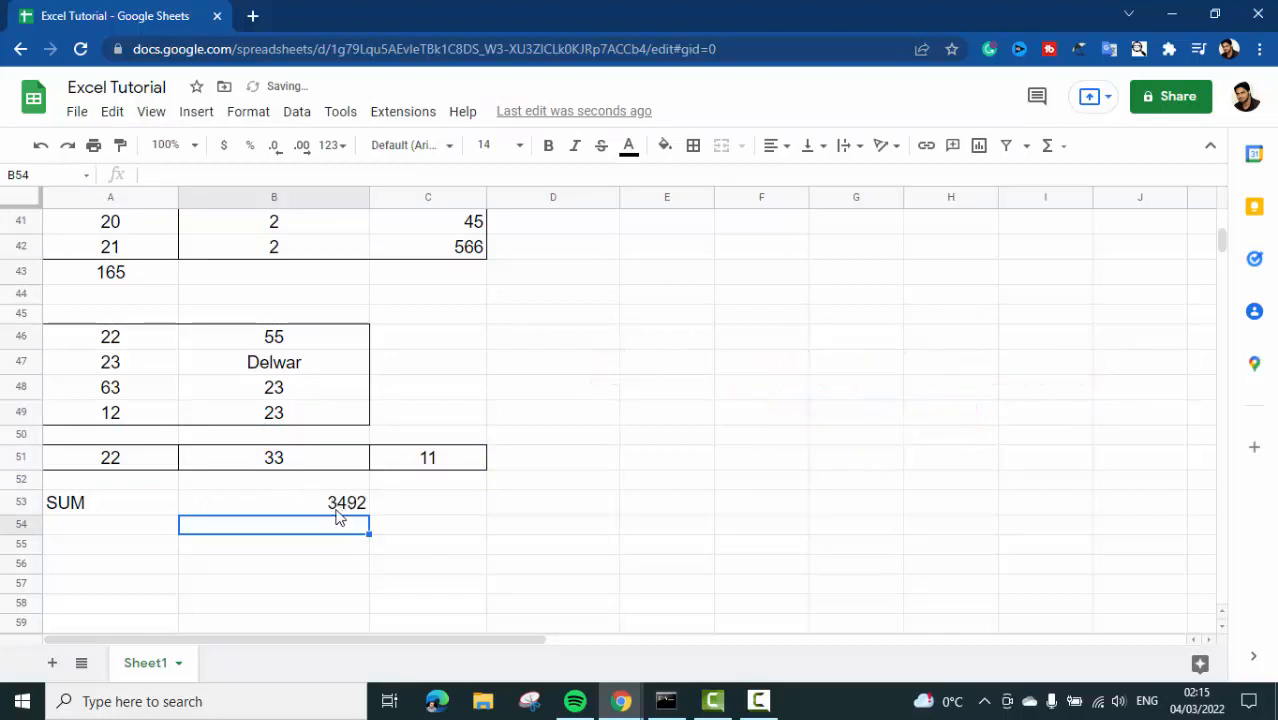
# - Review the sum formula in B53 against the source ranges A33:A42 and B33:C42
pyautogui.click(336, 510)
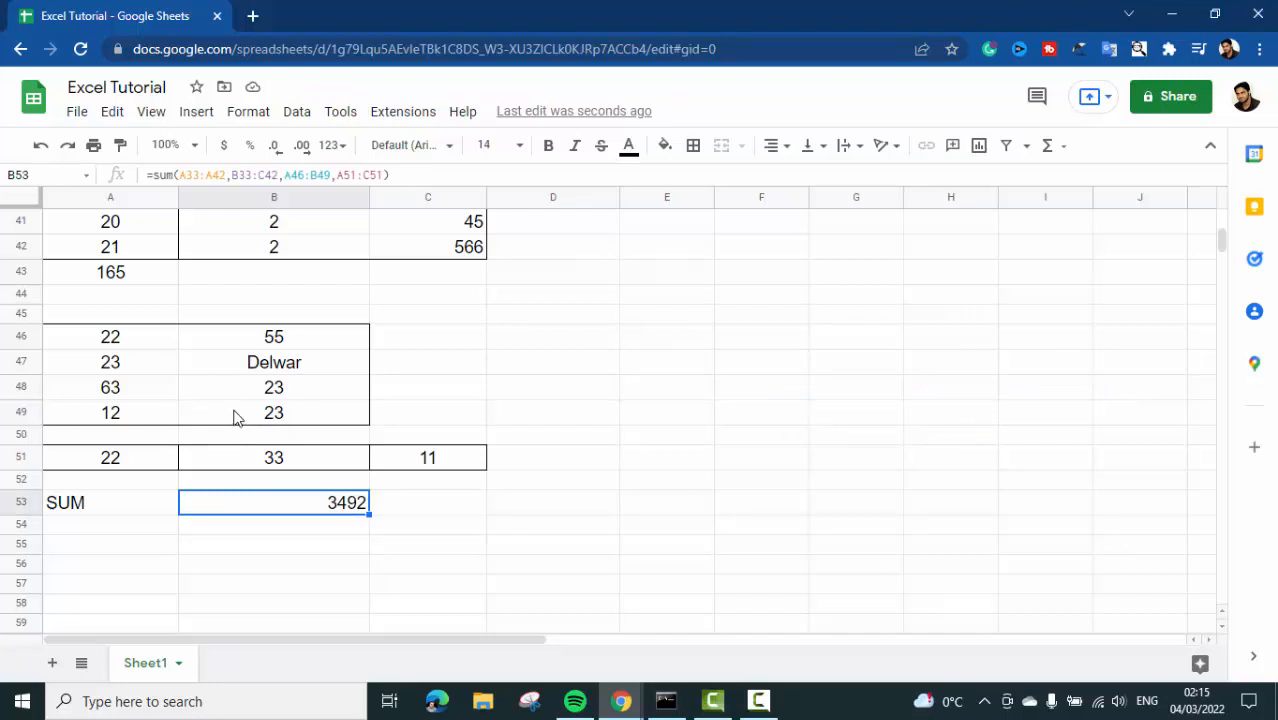
pyautogui.scroll(3, 236, 418)
pyautogui.moveTo(123, 277); pyautogui.dragTo(150, 495)
pyautogui.moveTo(253, 270); pyautogui.dragTo(451, 500)
pyautogui.scroll(-3, 451, 500)
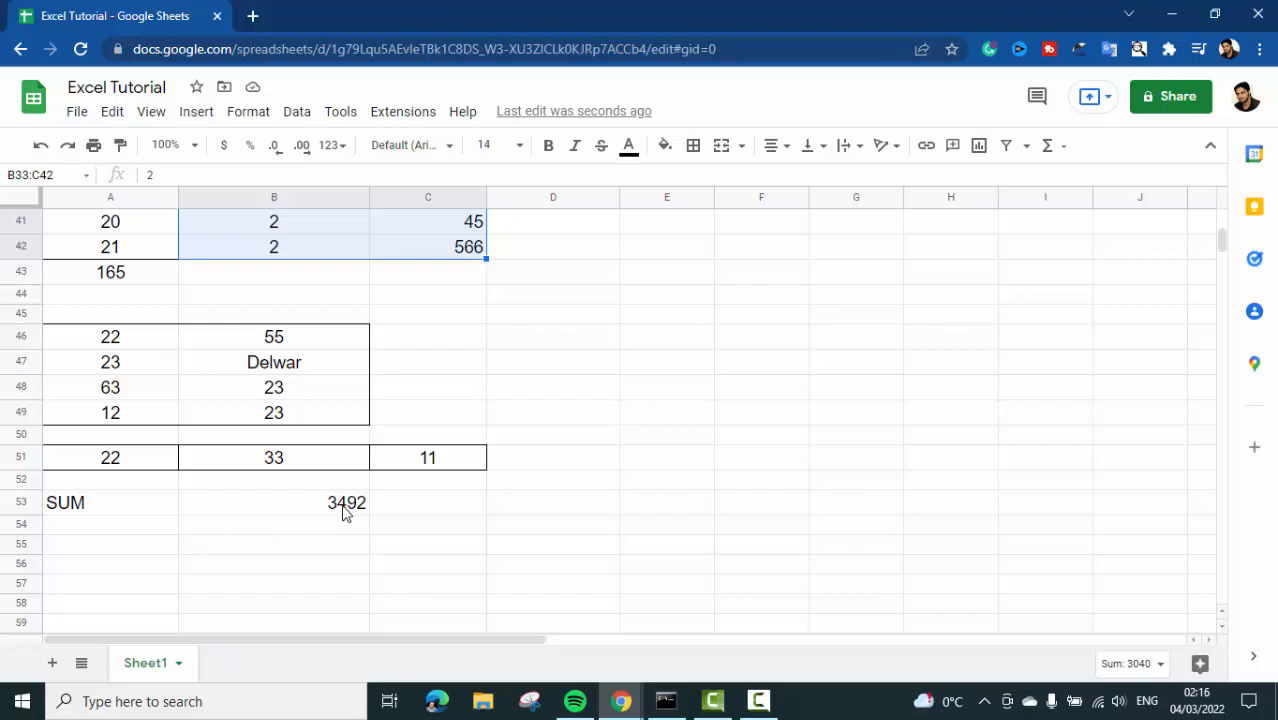
# - Examine the number block B33:C42 and the cells B43 and C43 directly beneath its two columns
pyautogui.scroll(2, 343, 513)
pyautogui.scroll(1, 343, 513)
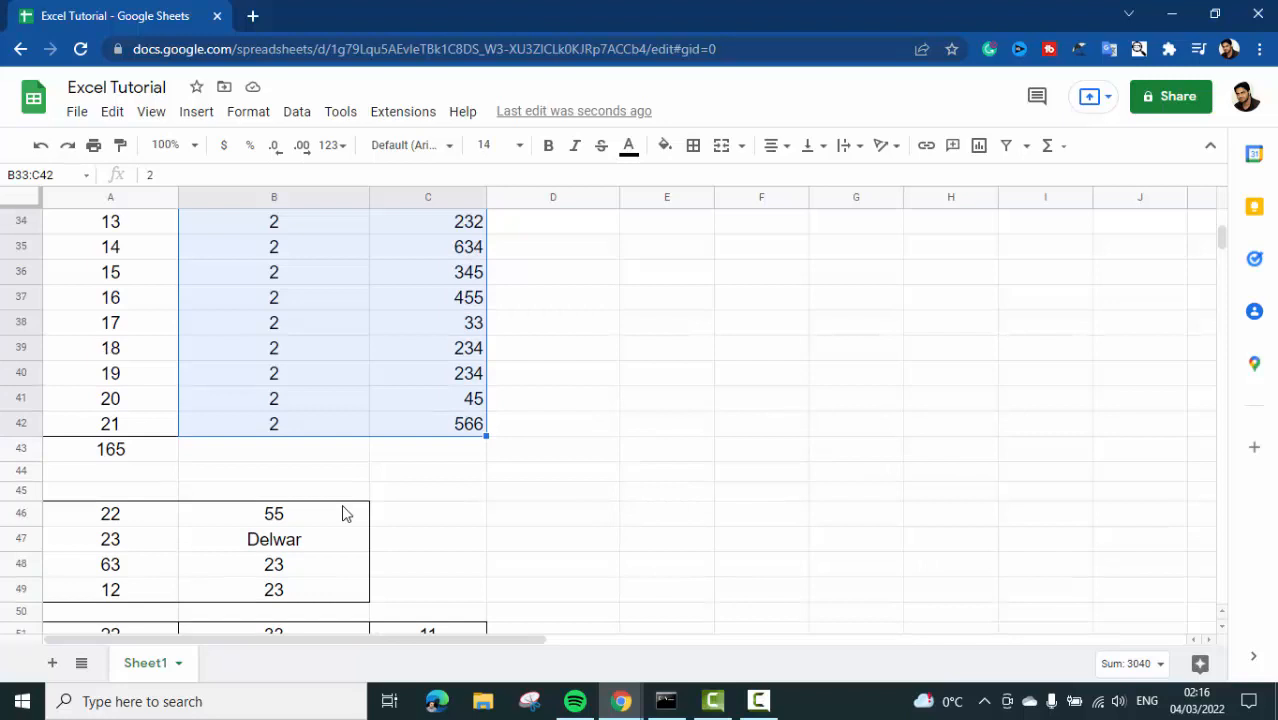
pyautogui.scroll(1, 343, 513)
pyautogui.click(328, 424)
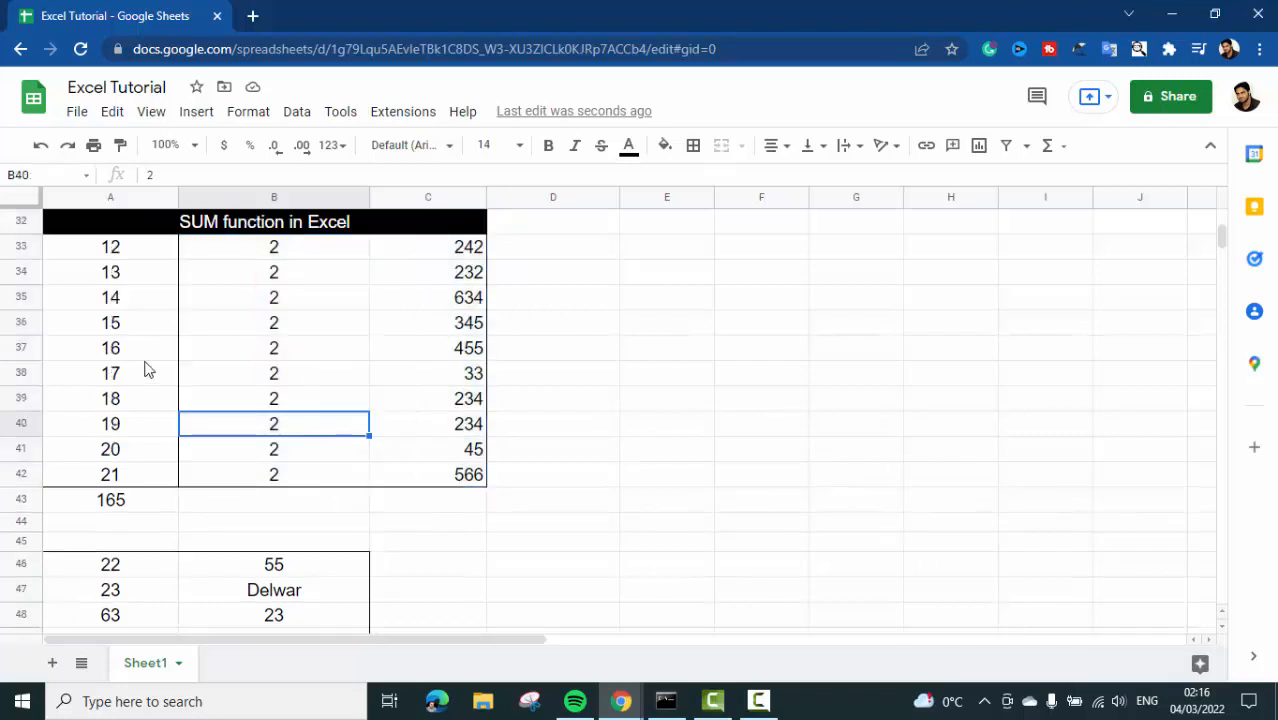
pyautogui.click(293, 501)
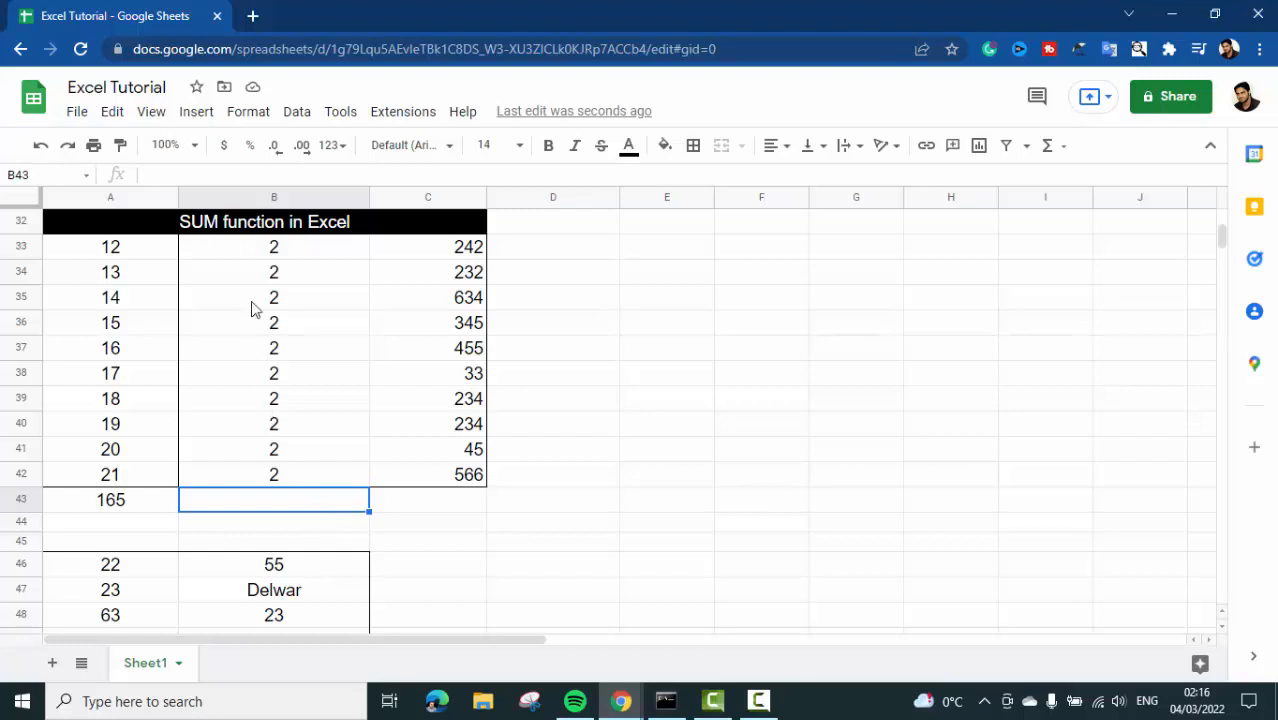
pyautogui.moveTo(232, 252); pyautogui.dragTo(435, 476)
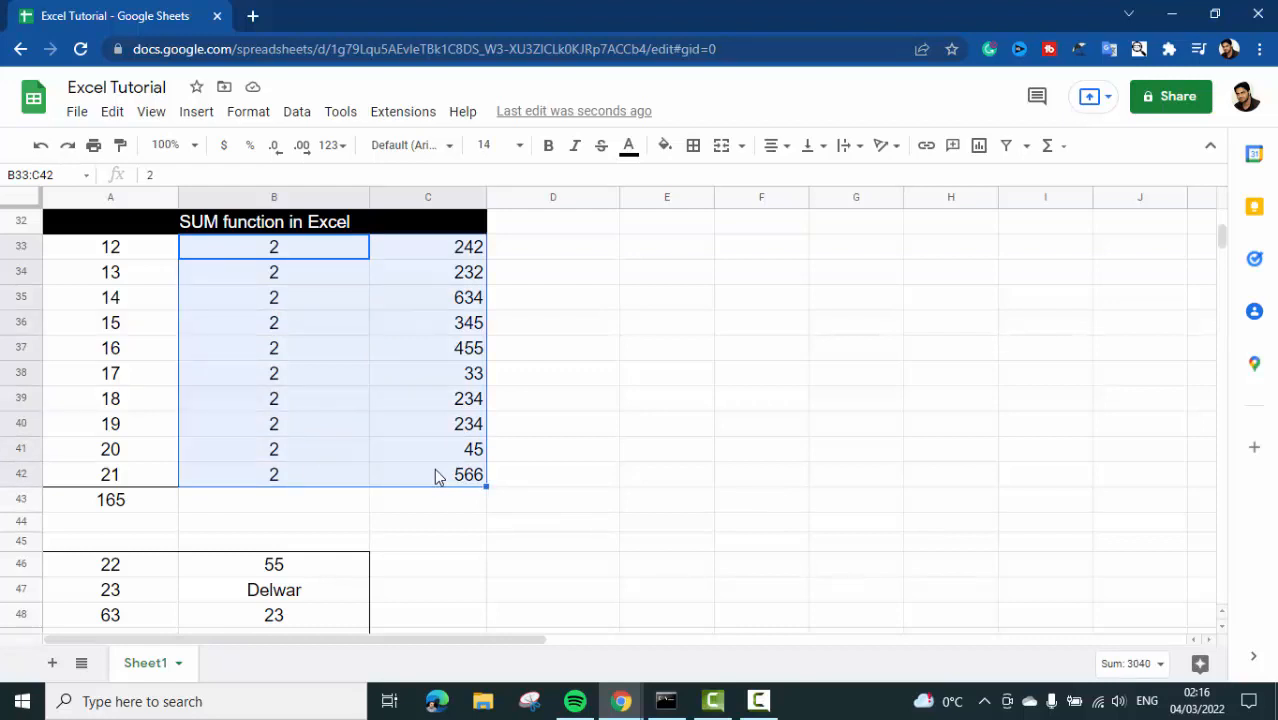
pyautogui.click(314, 303)
pyautogui.moveTo(251, 251); pyautogui.dragTo(474, 478)
pyautogui.click(330, 501)
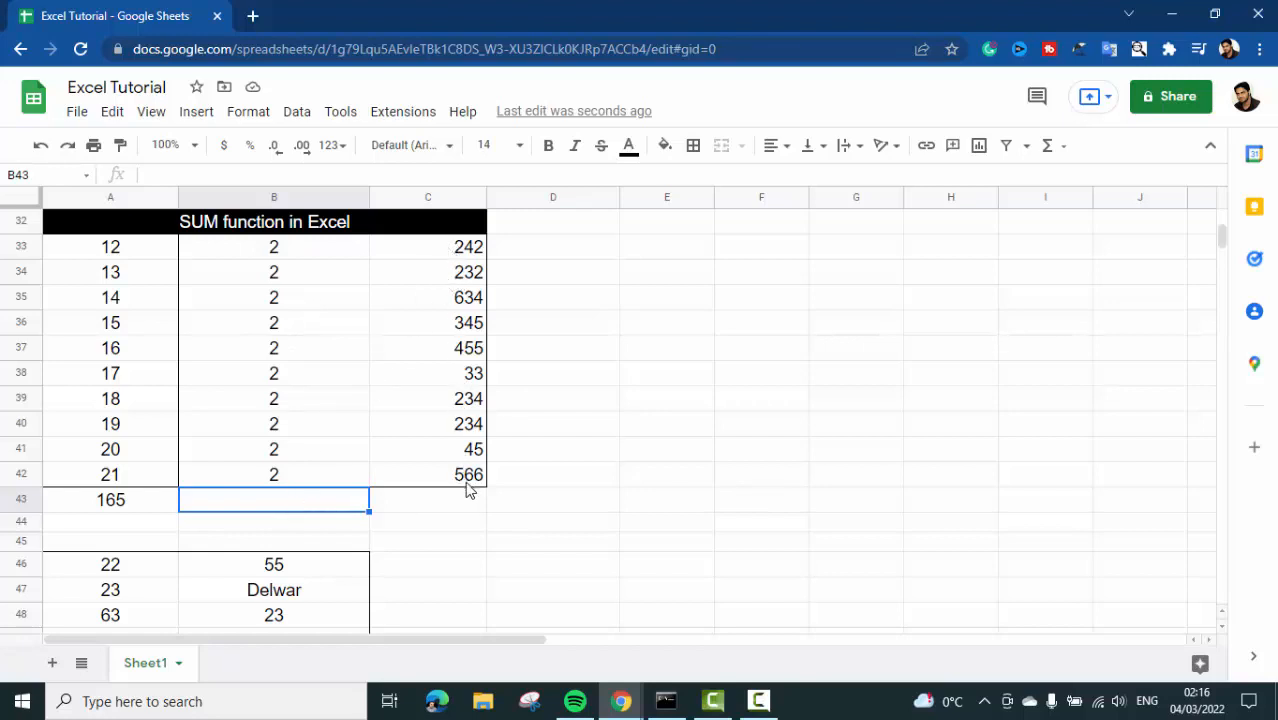
pyautogui.click(441, 505)
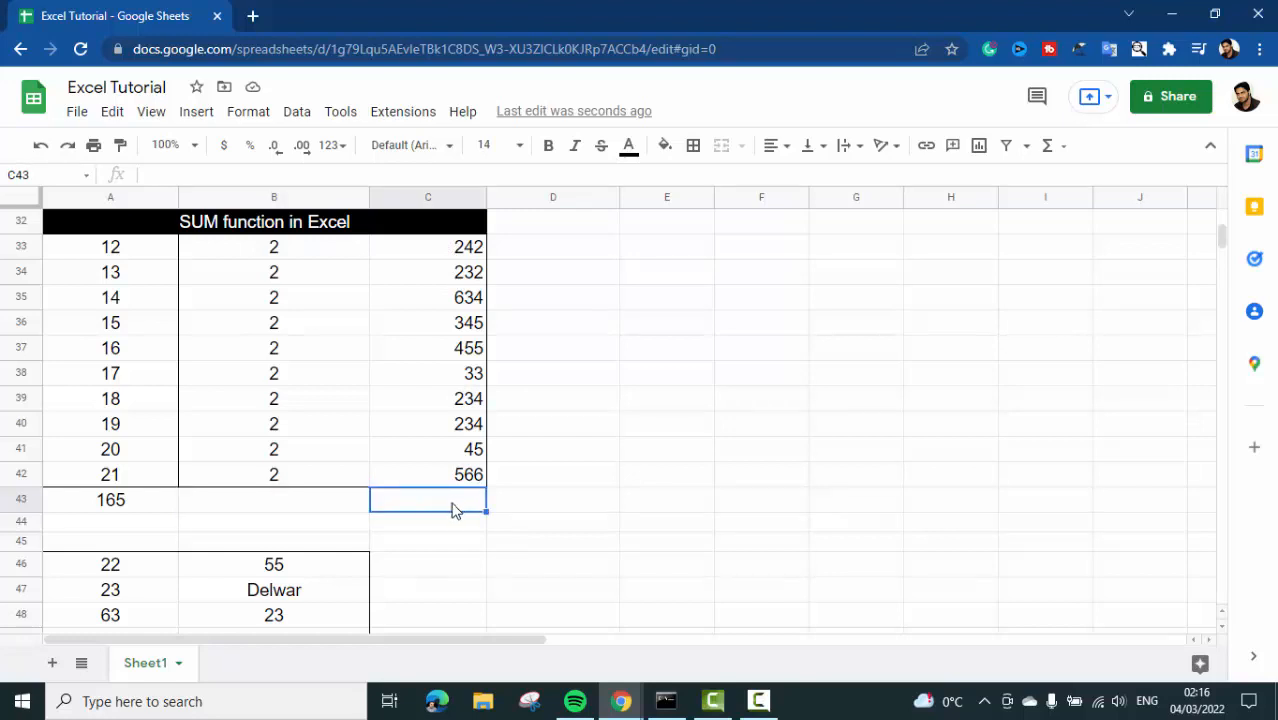
pyautogui.click(296, 257)
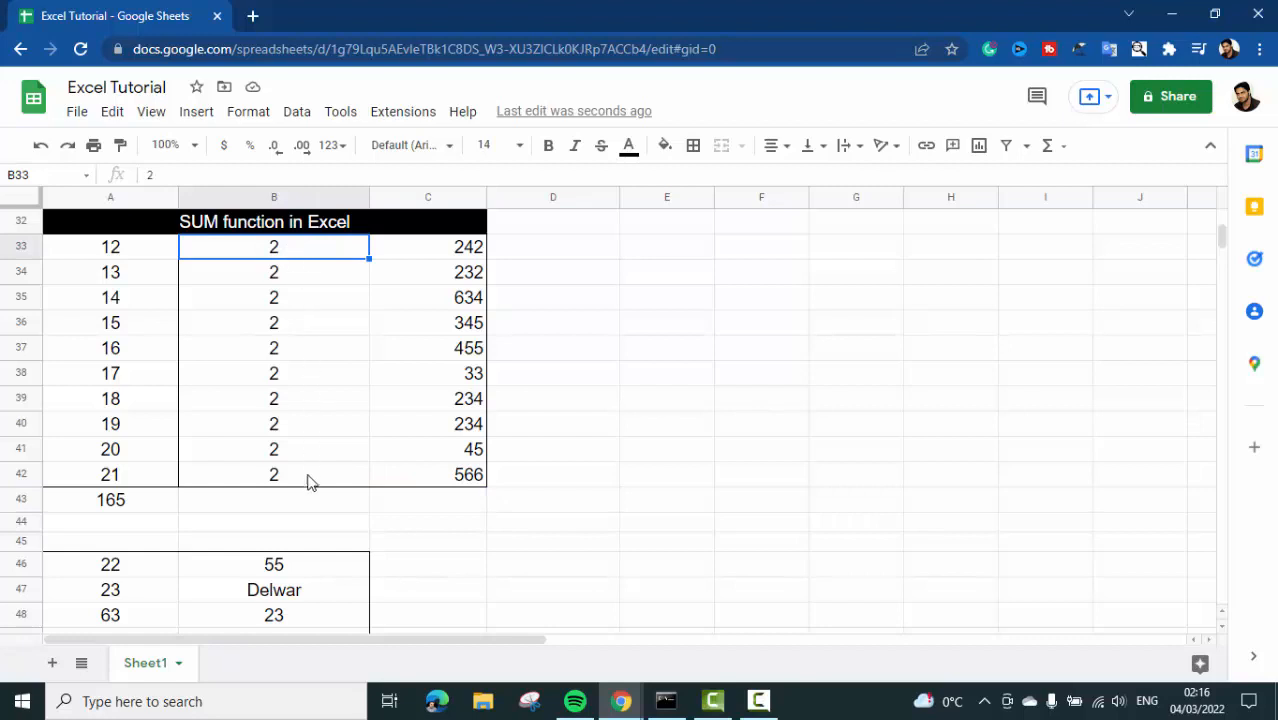
pyautogui.click(279, 506)
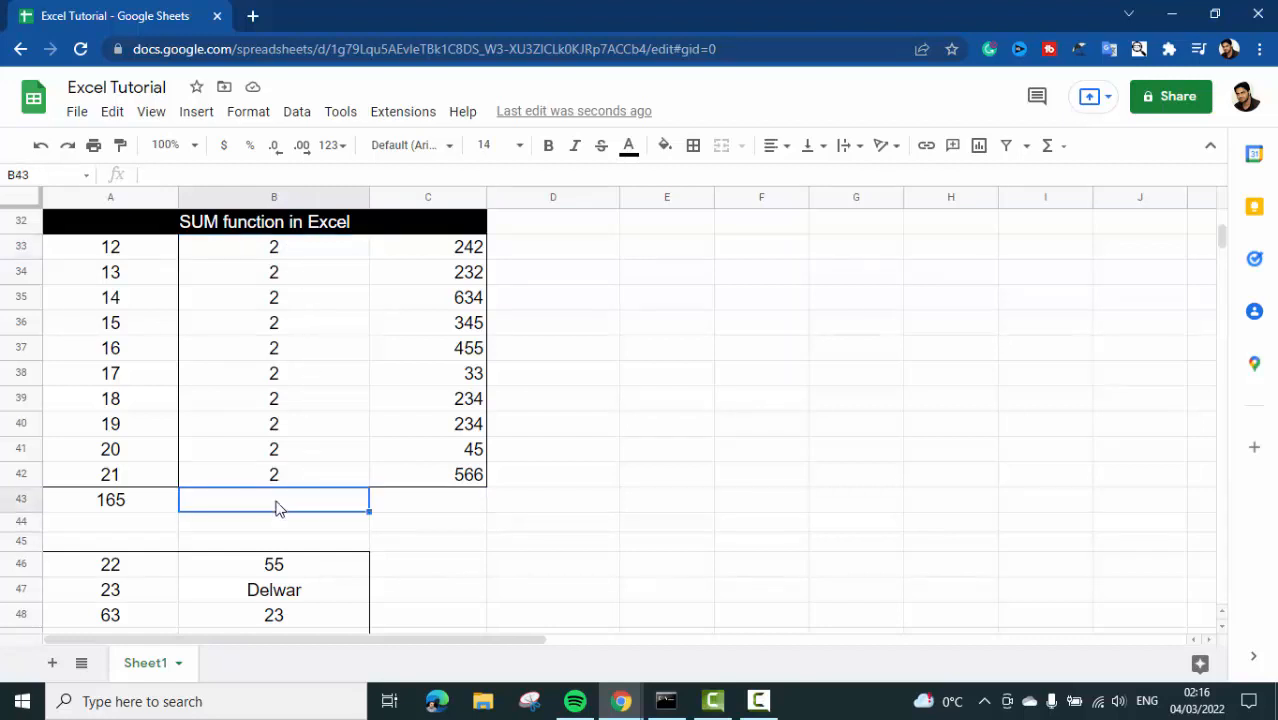